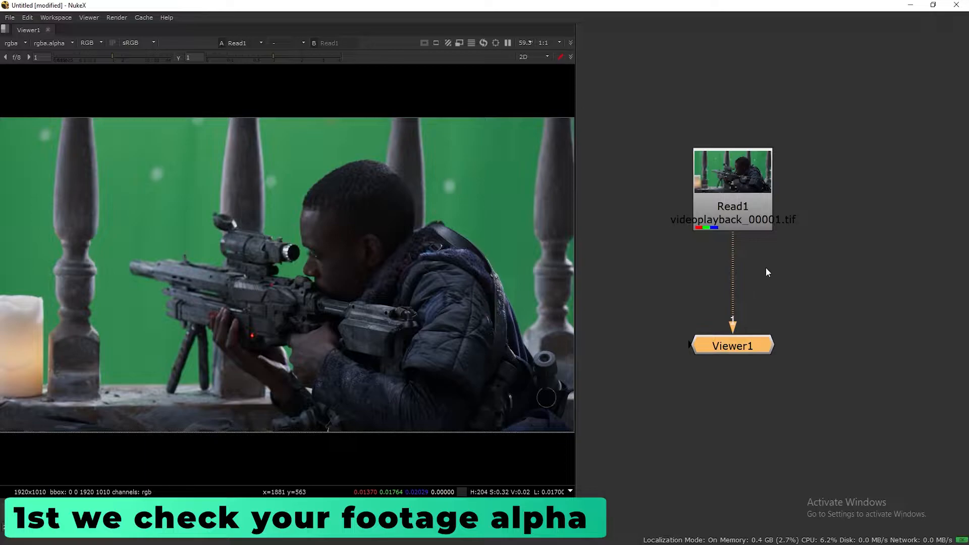
- Check the alpha channel of the Read1 footage in the viewer, and return to the RGB display
left_click_drag(578, 259, 593, 260)
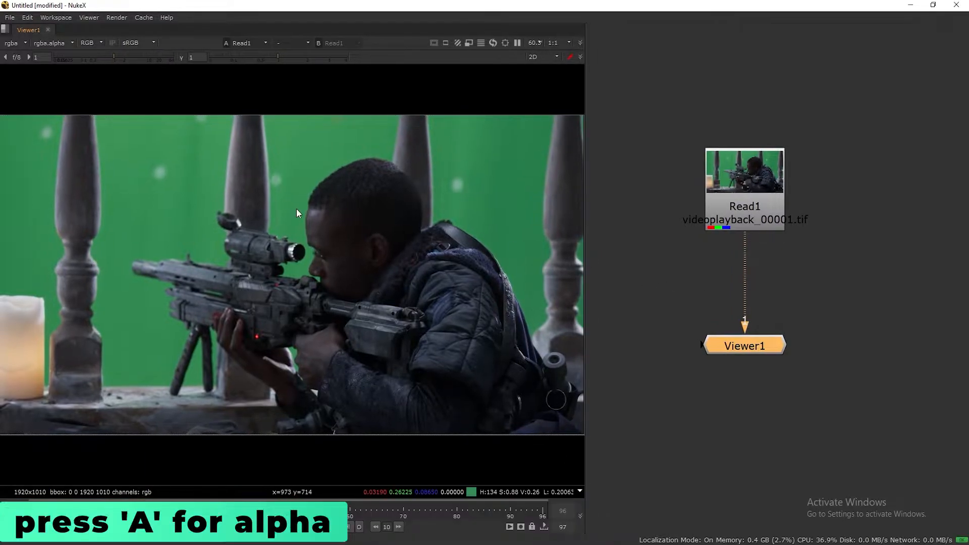
key("a")
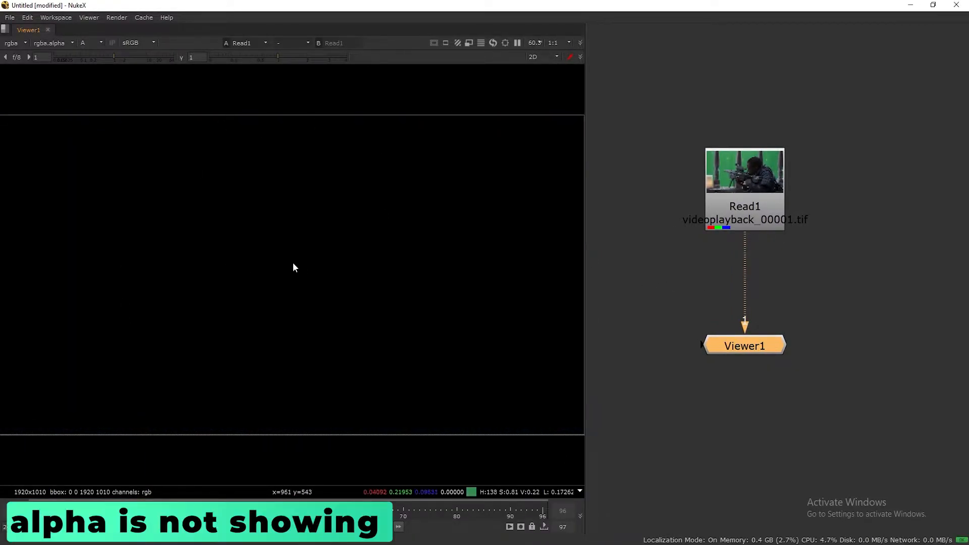
key("a")
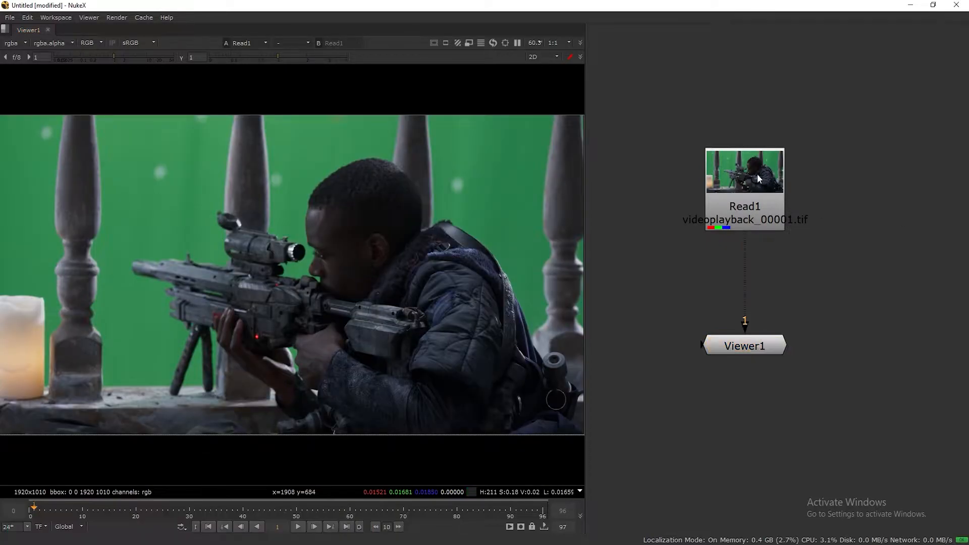
- Enable auto alpha on Read1, compare the alpha and RGB displays in the viewer, and close the node's properties
double_click(757, 173)
left_click(611, 232)
left_click(225, 234)
key("a")
key("a")
key("a")
key("a")
key("a")
key("a")
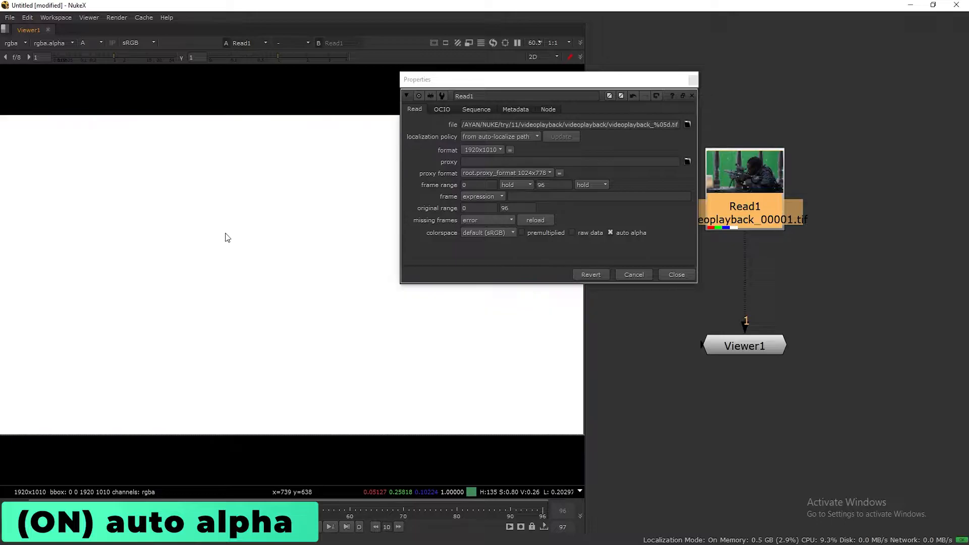
key("a")
key("a")
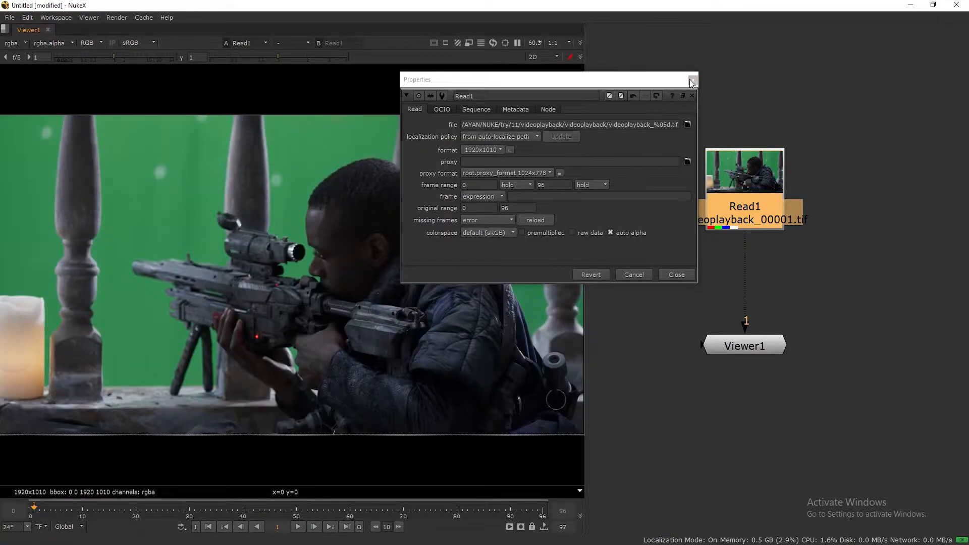
left_click(693, 79)
- Set the project's full size format to 1920x1010 in the project settings
left_click(825, 285)
key("s")
left_click_drag(498, 83, 716, 83)
middle_click_drag(516, 185, 376, 192)
left_click(735, 417)
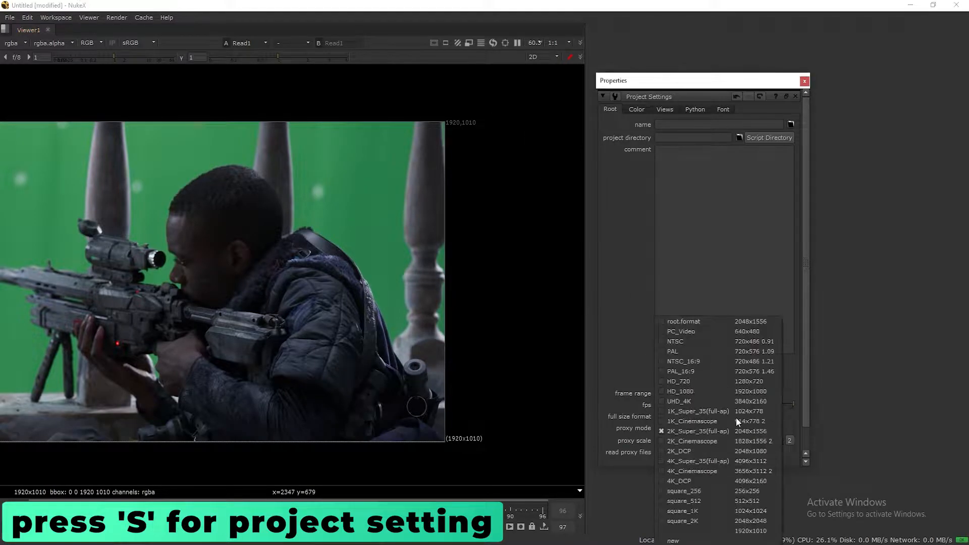
left_click(748, 519)
left_click(804, 82)
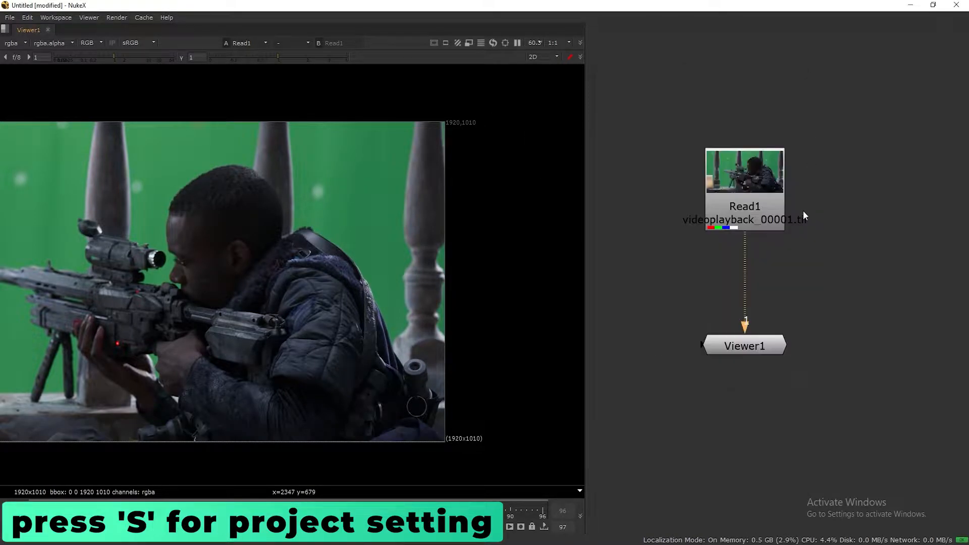
key("s")
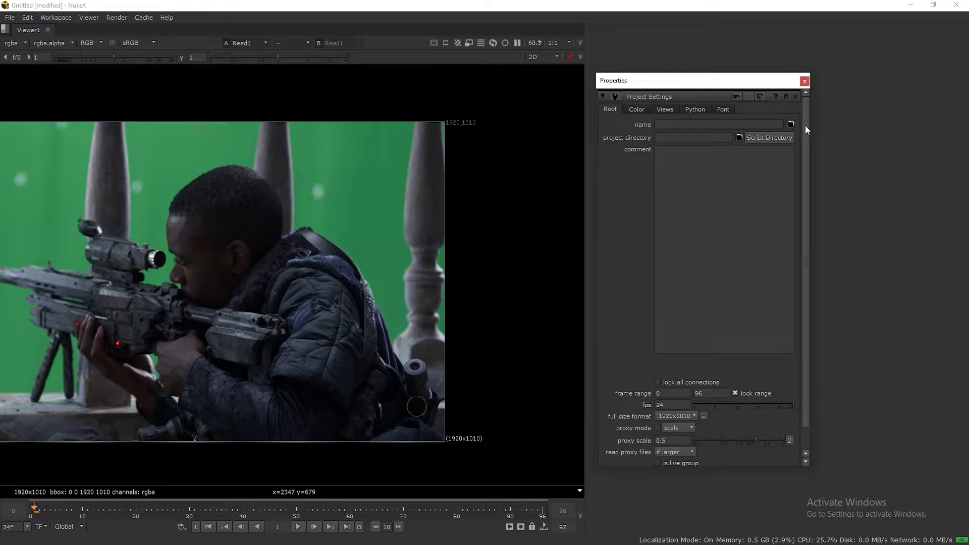
left_click(804, 81)
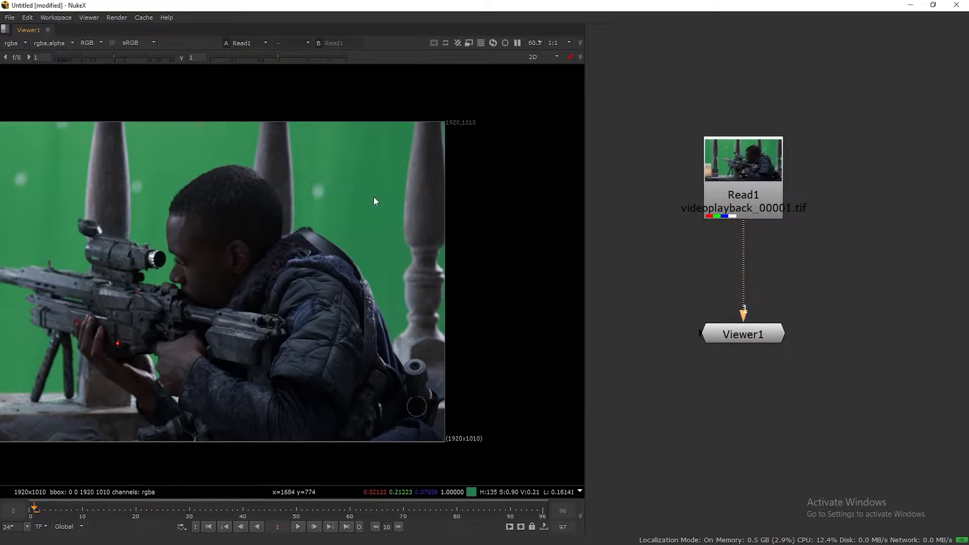
- Play the green-screen footage in the viewer, and return to the first frame
key("f")
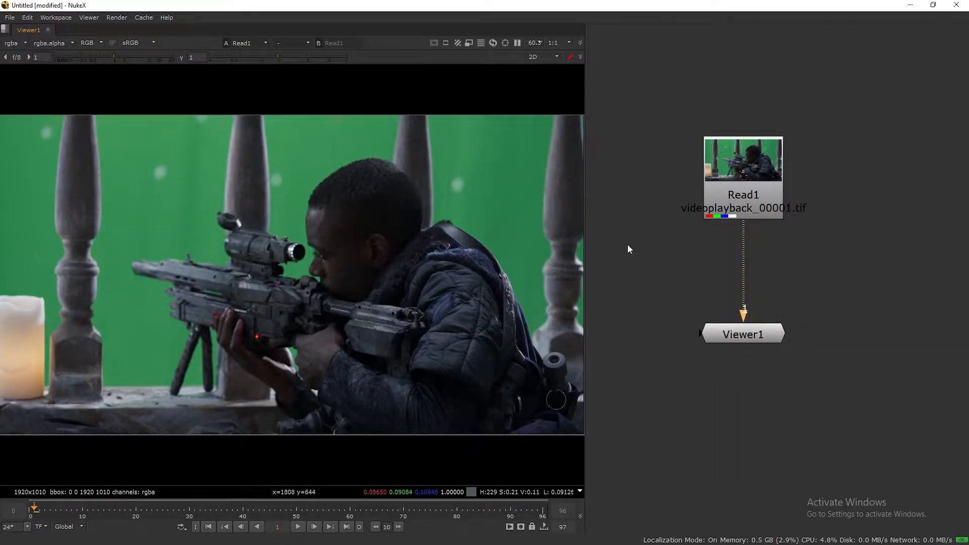
scroll(344, 193, "down", 2)
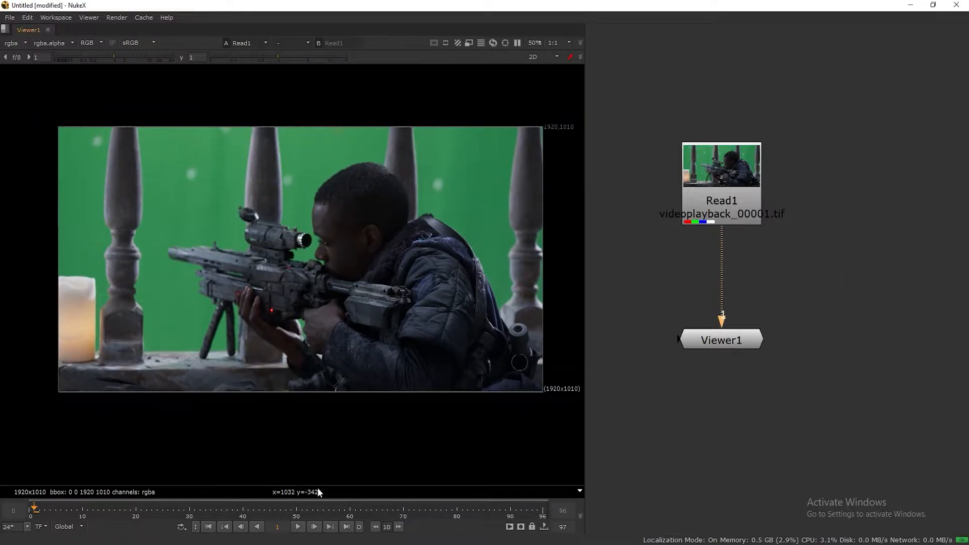
left_click(298, 526)
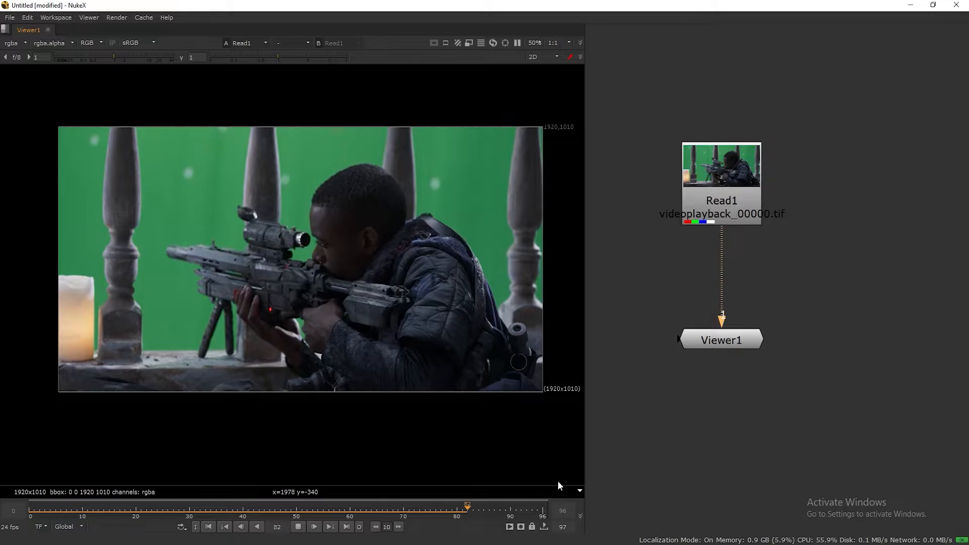
left_click(209, 526)
- Add a Tracker node fed by Read1 in the node graph
left_click_drag(749, 191, 748, 174)
left_click(834, 258)
key("Tab")
type("track")
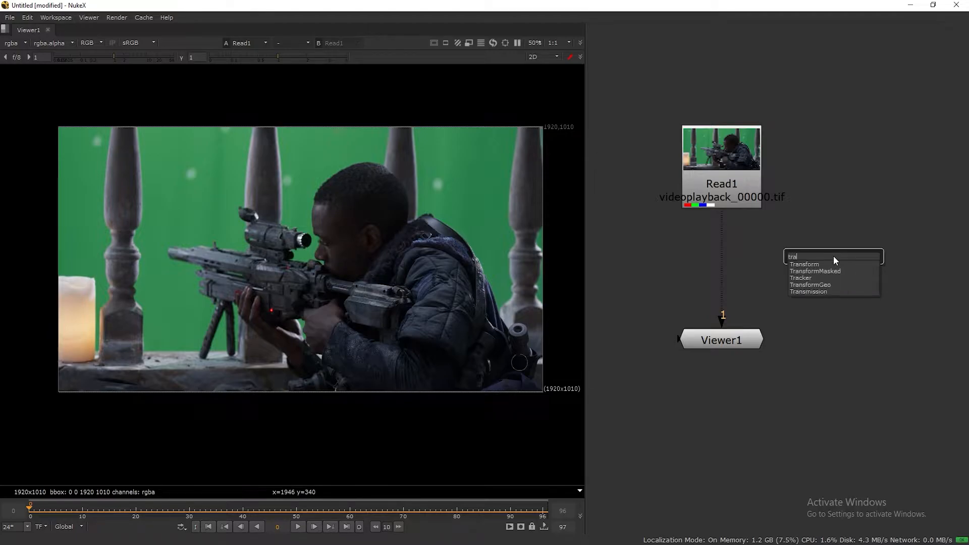
left_click(820, 265)
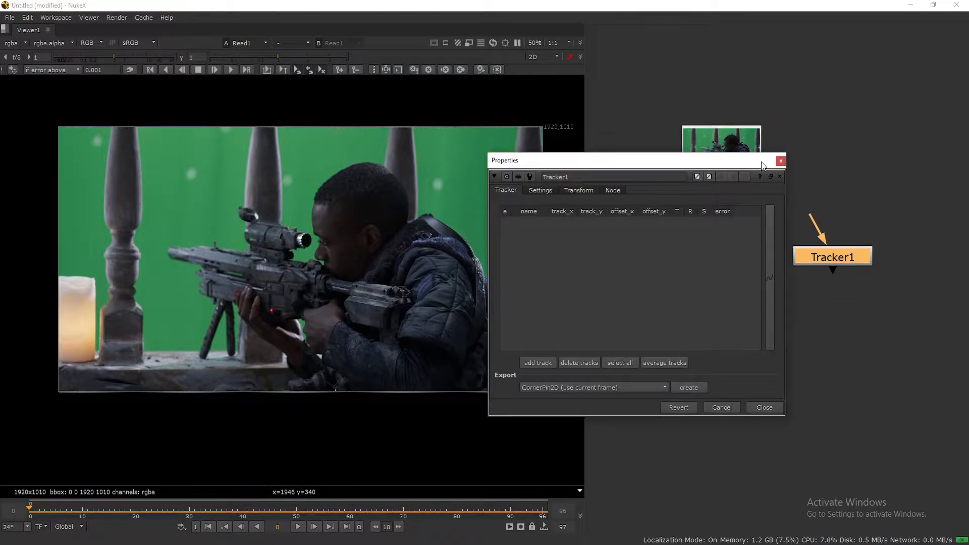
left_click_drag(763, 165, 737, 188)
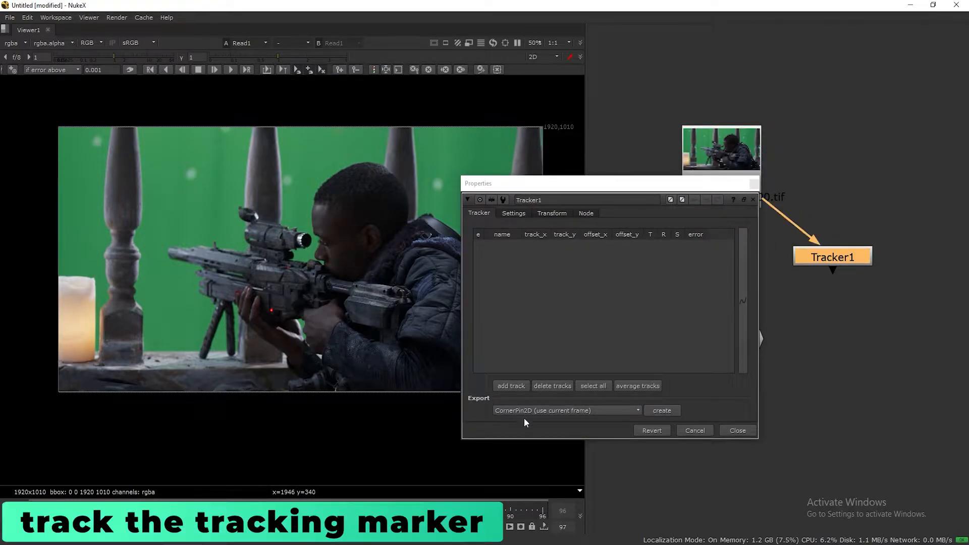
- Add a track on the white marker between the first two pillars and track it forward to frame 96
left_click(511, 385)
left_click_drag(287, 262, 198, 175)
scroll(193, 174, "up", 3)
scroll(196, 180, "up", 1)
left_click_drag(229, 208, 254, 225)
left_click_drag(213, 195, 195, 175)
scroll(195, 175, "down", 3)
scroll(207, 201, "down", 2)
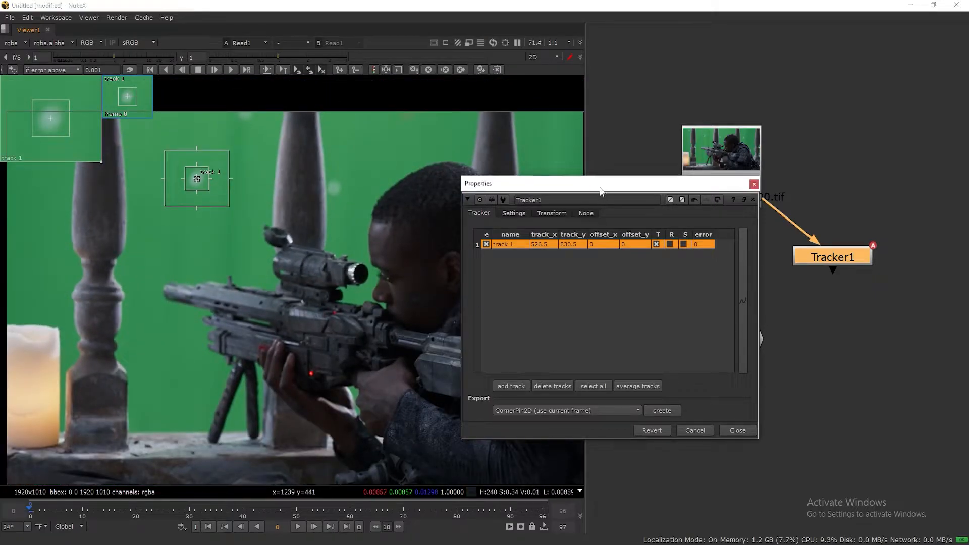
left_click_drag(555, 183, 655, 198)
left_click(228, 68)
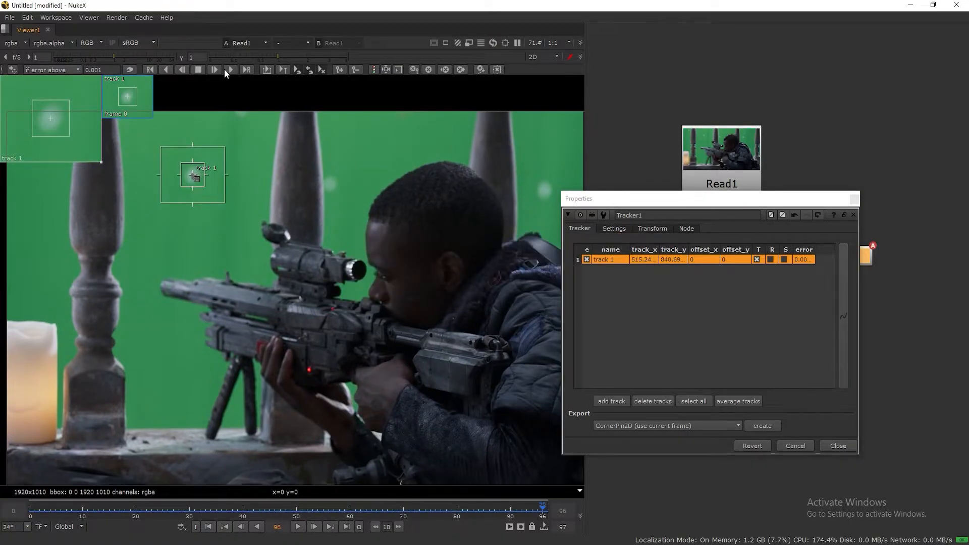
- Set the Tracker's transform to match-move with frame 0 as the reference frame
left_click(652, 228)
left_click_drag(658, 198, 534, 151)
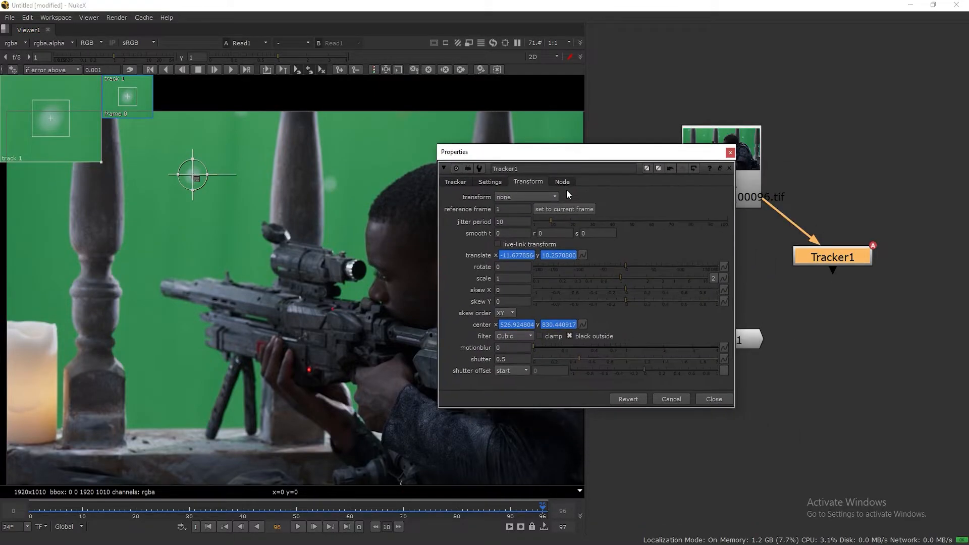
left_click(208, 527)
left_click(523, 198)
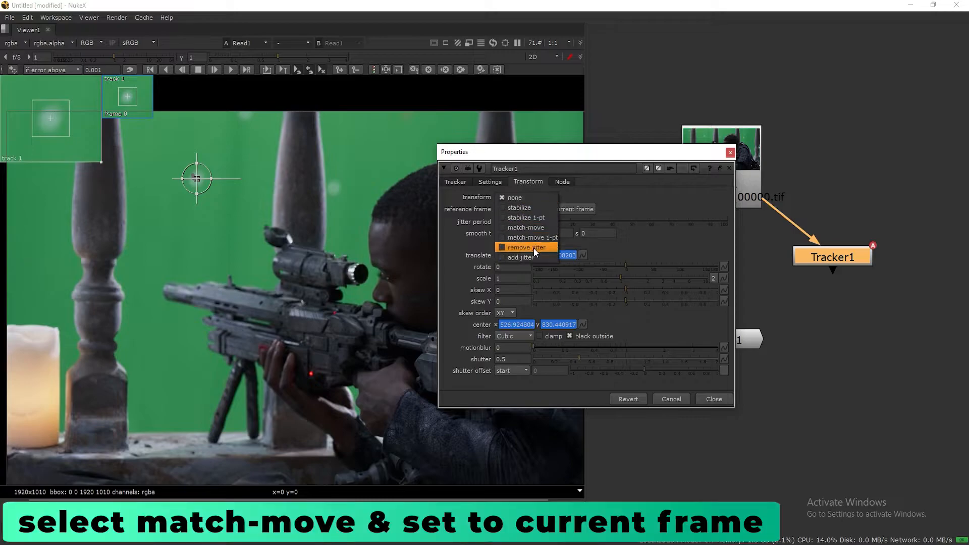
left_click(531, 227)
left_click(562, 209)
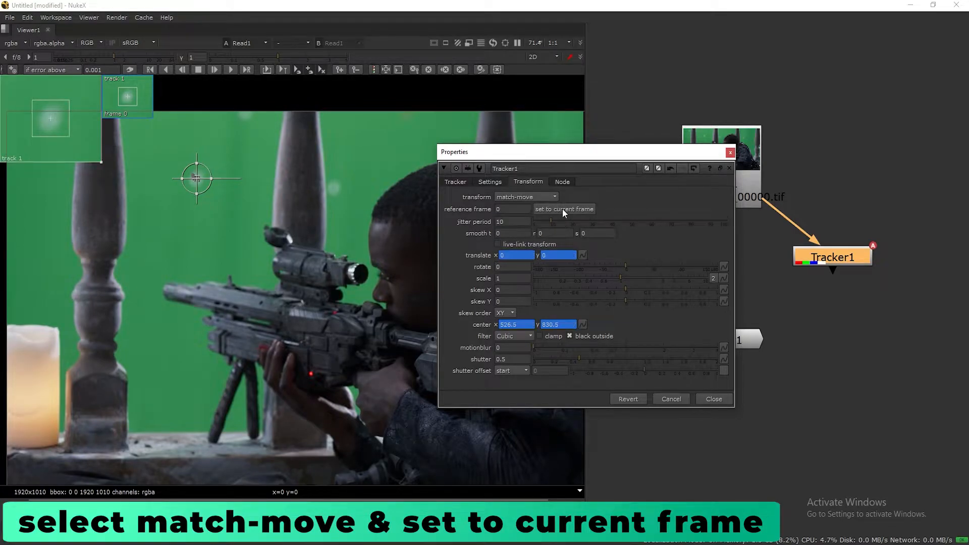
- Export the track as a Transform (match-move, baked) node and close the Tracker's properties
left_click(455, 182)
left_click(560, 379)
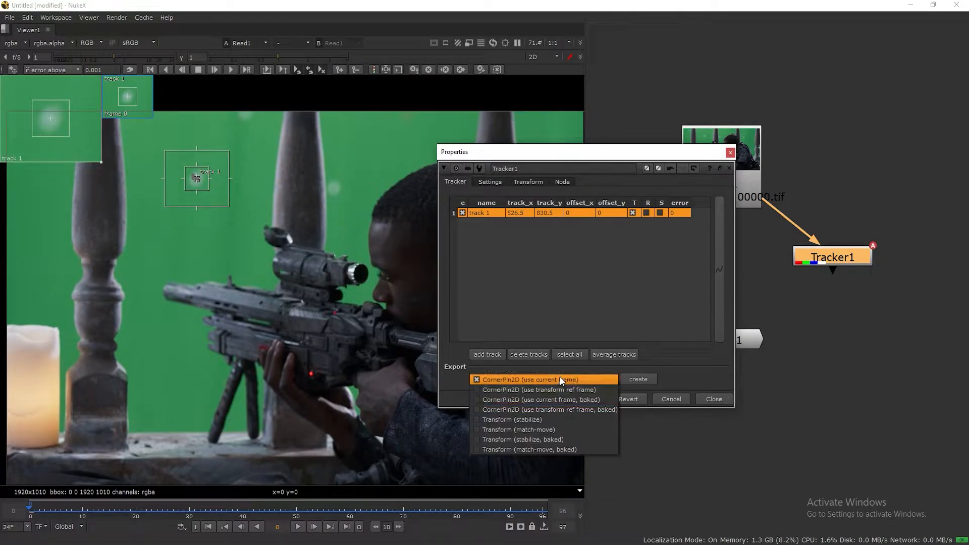
left_click(567, 450)
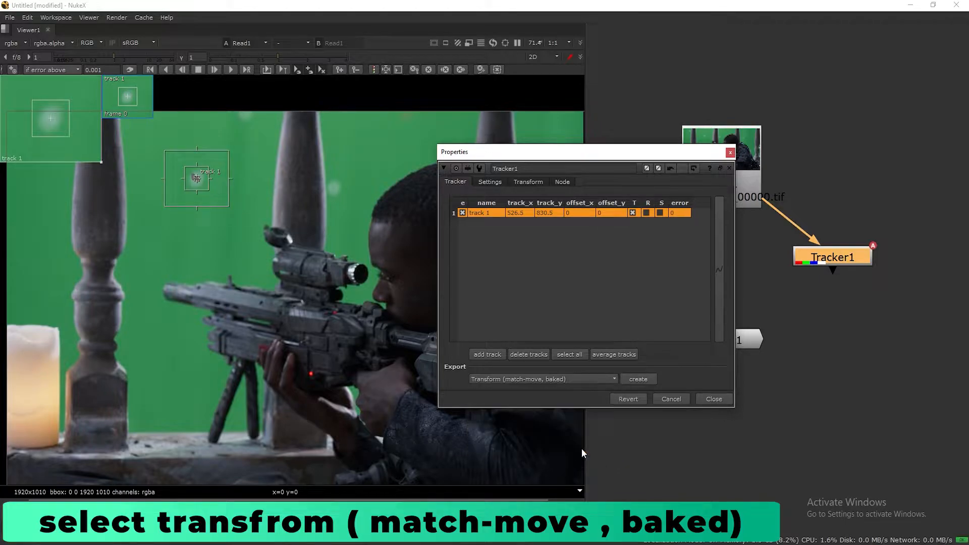
left_click(637, 379)
left_click(714, 399)
- Delete the Tracker1 node, keeping the exported match-move node
middle_click_drag(822, 255, 764, 277)
left_click(784, 259)
key("Delete")
left_click(874, 299)
- Move the match-move node to the left of the Read1 to Viewer1 connection
scroll(727, 251, "down", 3)
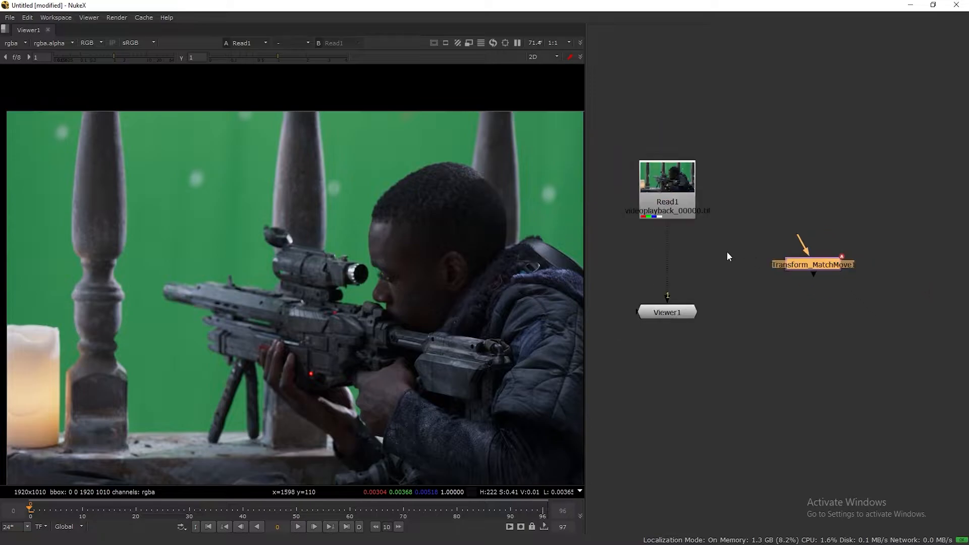
scroll(750, 256, "up", 1)
left_click_drag(842, 264, 624, 251)
left_click_drag(727, 317, 728, 330)
scroll(276, 260, "down", 1)
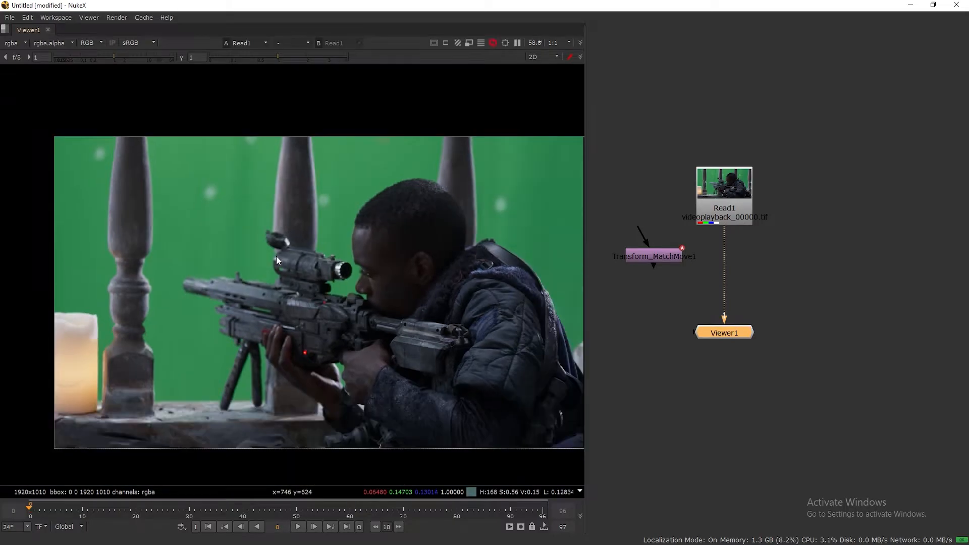
- Add a RotoPaint node and insert it between Read1 and Viewer1, spacing the nodes out vertically
left_click(774, 271)
key("Tab")
type("ro")
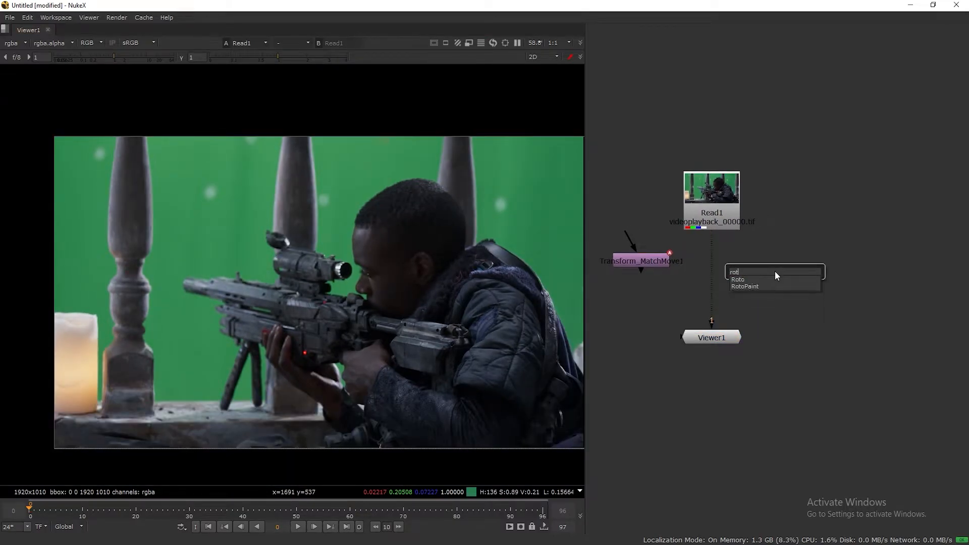
left_click(752, 286)
left_click_drag(718, 185, 664, 193)
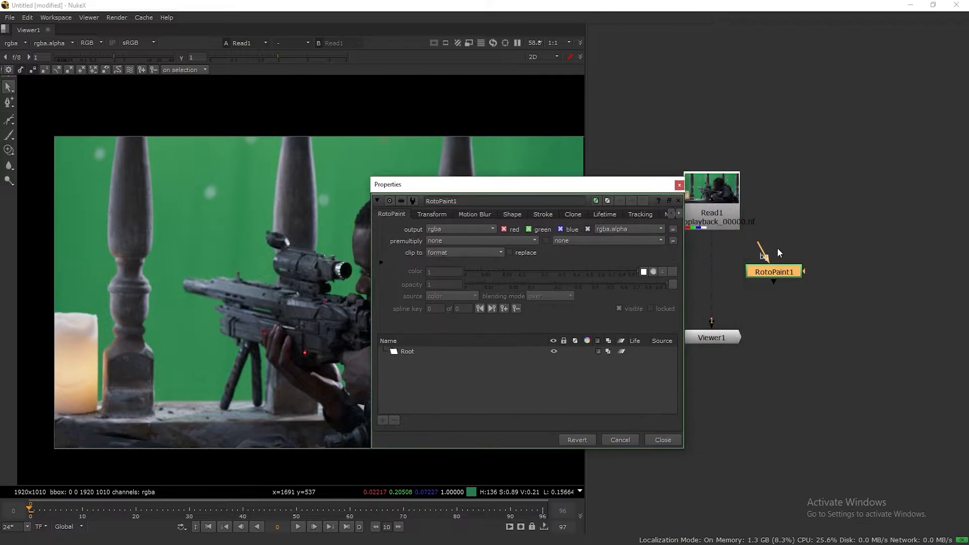
left_click_drag(779, 270, 718, 270)
left_click_drag(632, 187, 561, 190)
left_click_drag(722, 269, 722, 296)
left_click_drag(727, 339, 727, 370)
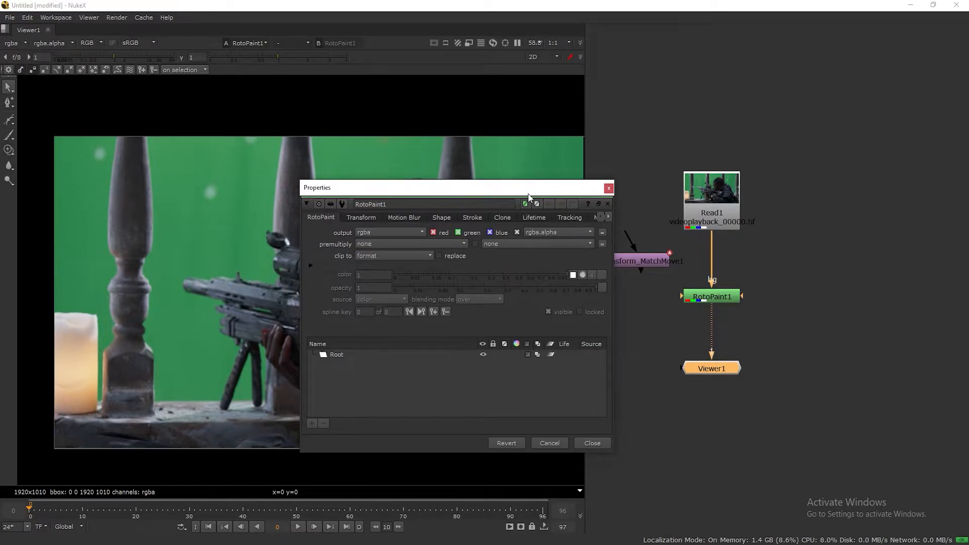
- Activate RotoPaint's Clone tool with brush size 50 and hardness 0.1
left_click_drag(530, 188, 617, 229)
middle_click_drag(758, 241, 749, 124)
left_click_drag(643, 223, 816, 240)
left_click_drag(587, 247, 825, 202)
scroll(240, 217, "up", 2)
scroll(240, 217, "up", 1)
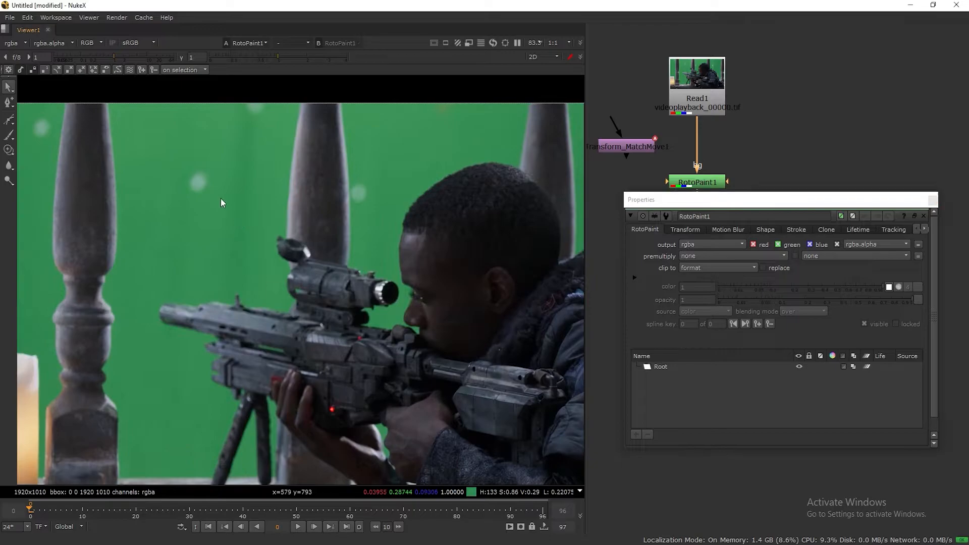
scroll(275, 209, "up", 4)
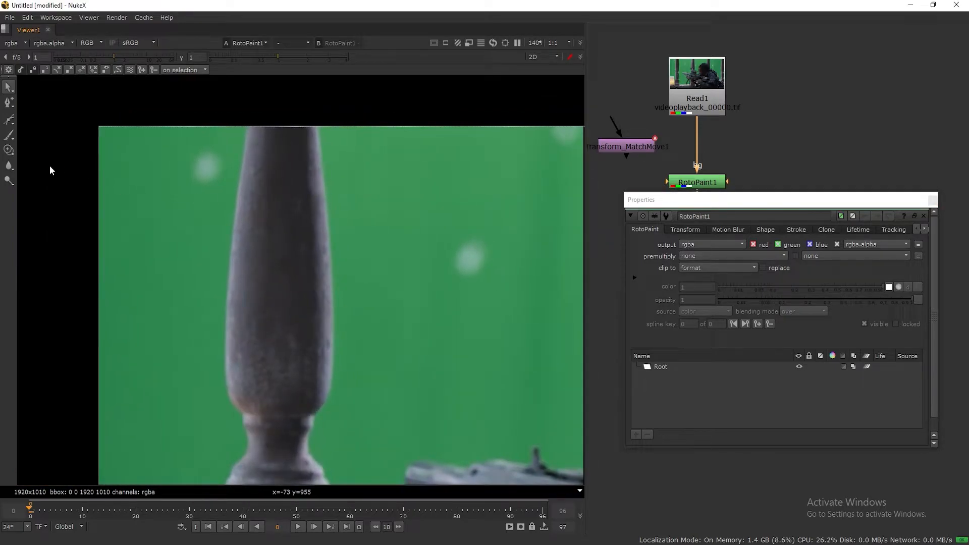
left_click(10, 150)
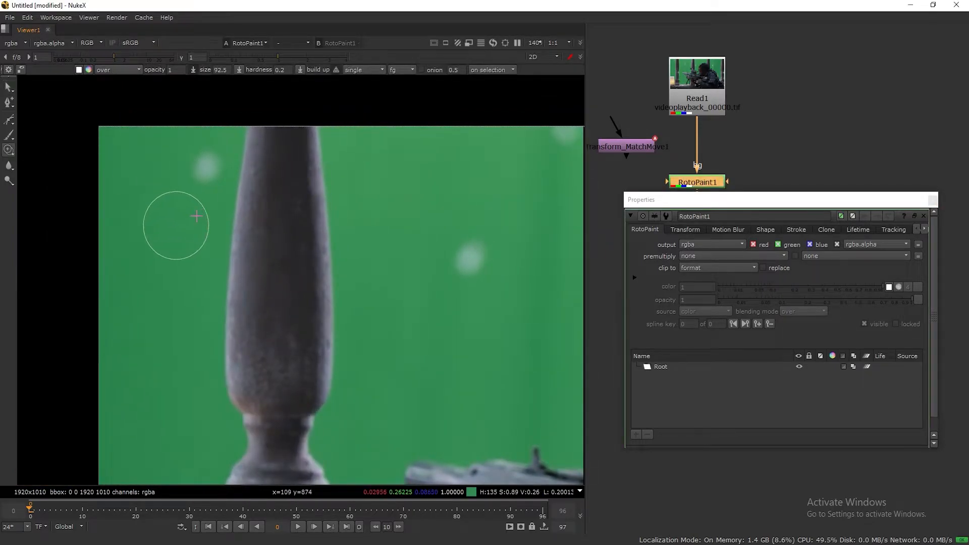
mouse_move(188, 224)
left_mouse_down("shift")
mouse_move(172, 236)
mouse_move(185, 213)
left_mouse_up("shift")
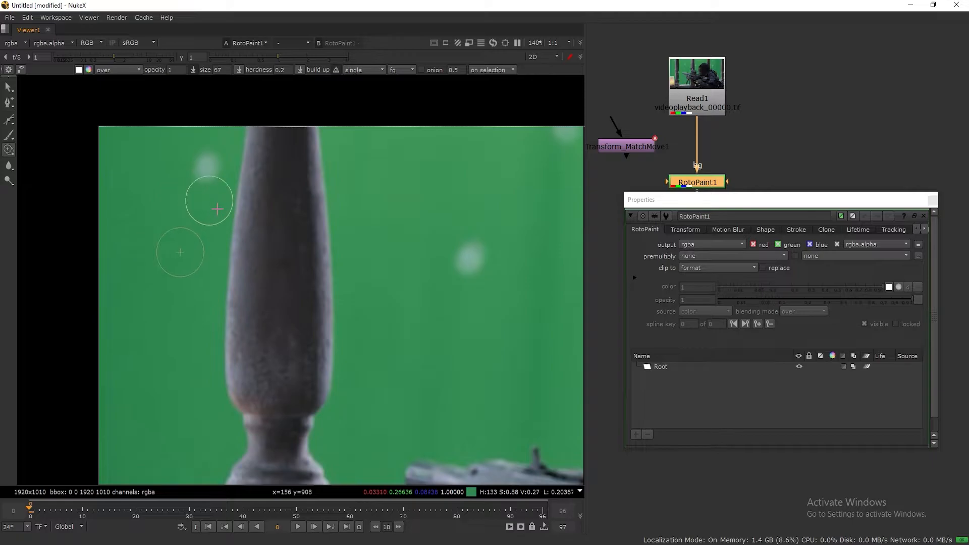
left_click_drag(195, 201, 185, 214, "shift")
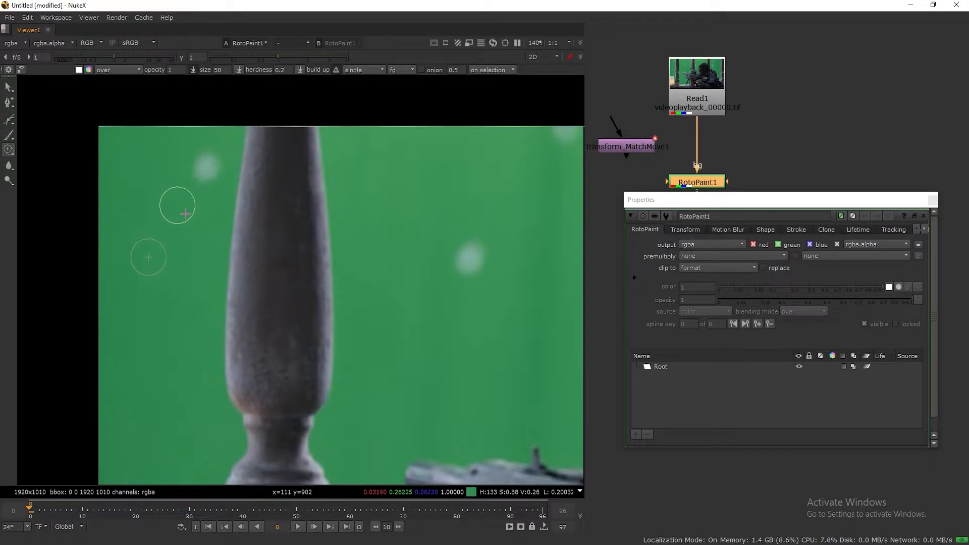
double_click(286, 72)
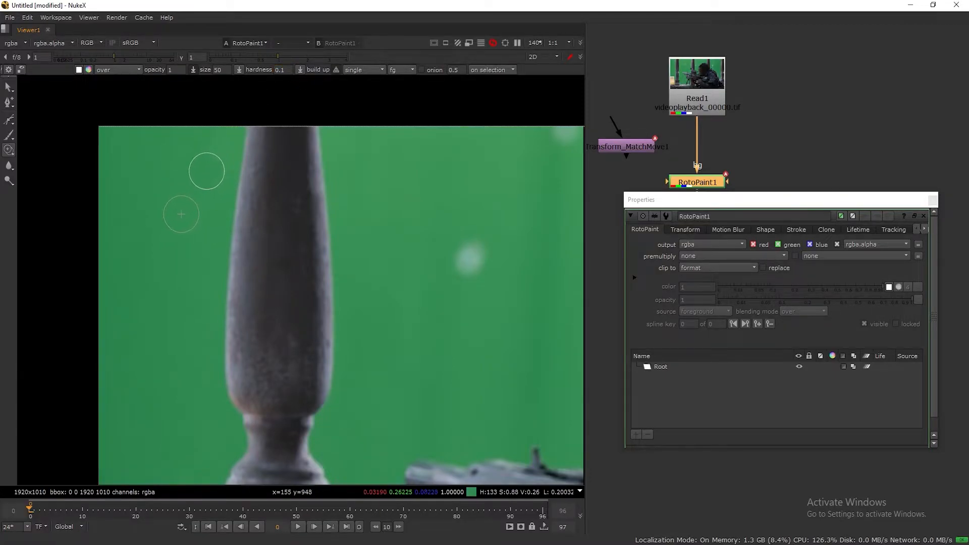
- Clone clean green over the markers beside the first baluster and between the first two balusters, including the one at the frame's top edge
left_click_drag(182, 210, 166, 210)
mouse_move(486, 245)
middle_mouse_down()
mouse_move(400, 207)
mouse_move(368, 208)
middle_mouse_up()
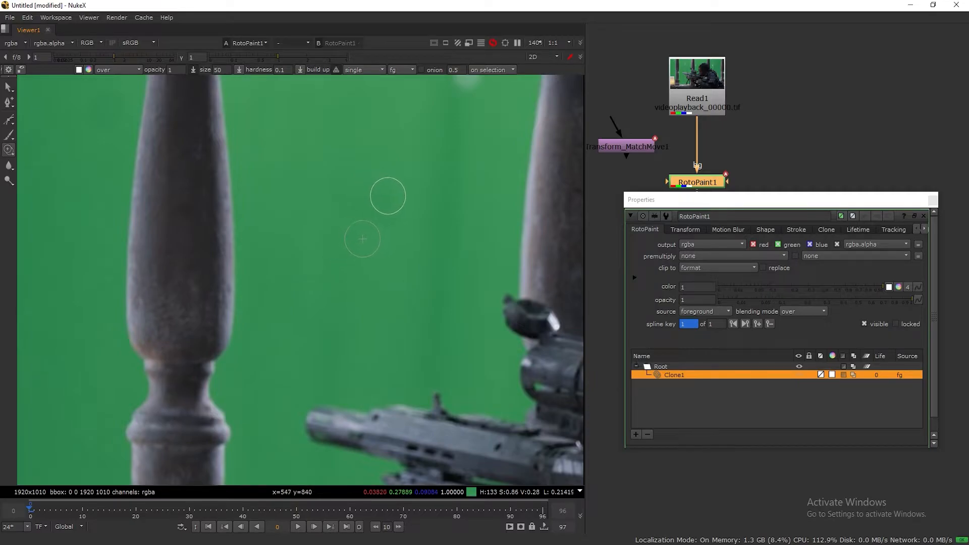
left_click_drag(382, 195, 371, 196)
middle_click_drag(445, 171, 411, 234)
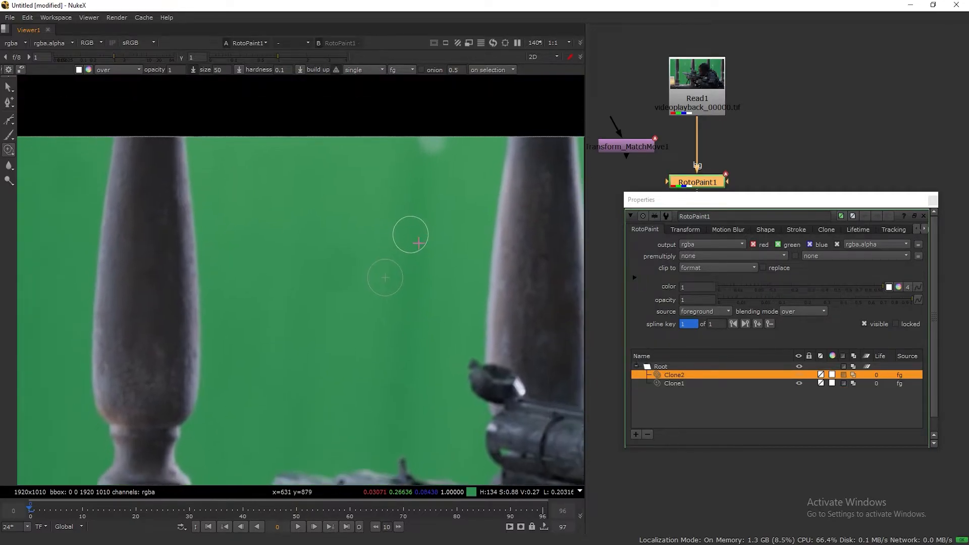
left_click_drag(339, 289, 429, 235)
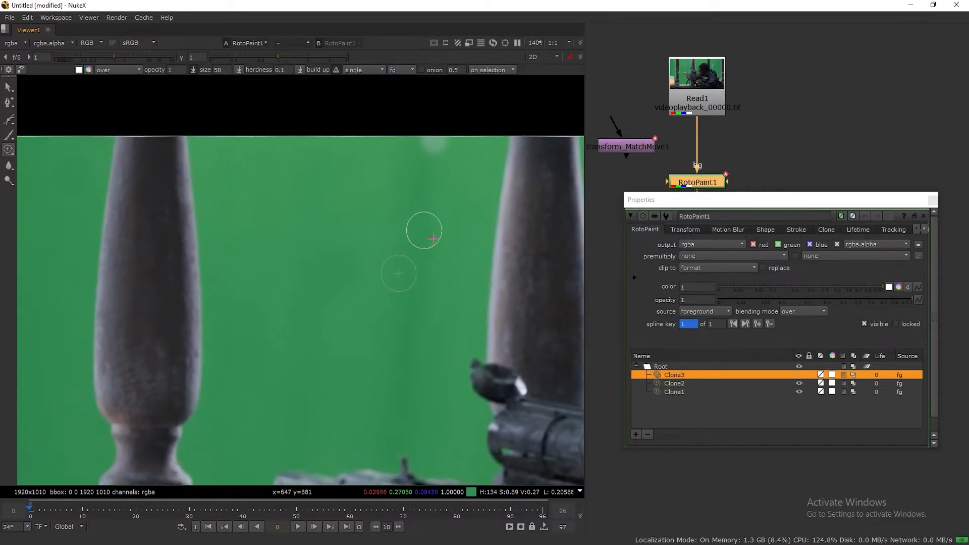
mouse_move(362, 258)
left_mouse_down()
mouse_move(361, 282)
mouse_move(366, 273)
left_mouse_up()
left_click_drag(451, 154, 433, 147)
- Reduce the clone brush size to 34.5 and paint out the marker just right of the second baluster
mouse_move(514, 236)
middle_mouse_down()
mouse_move(336, 171)
mouse_move(304, 168)
middle_mouse_up()
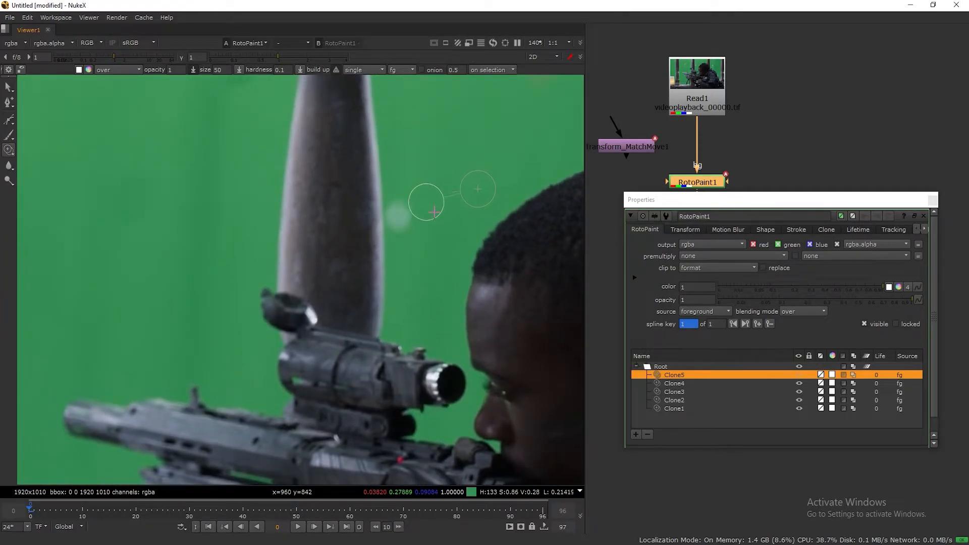
left_click_drag(417, 217, 411, 221, "shift")
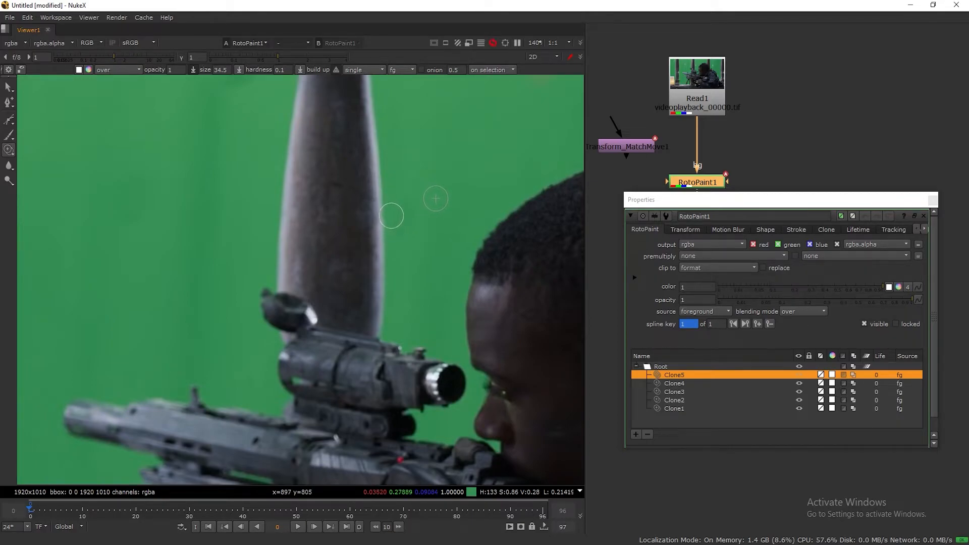
left_click(431, 222)
left_click(444, 212)
- Enlarge the clone brush to 49.5 and paint out the marker at the frame's top edge above the man's head
mouse_move(488, 136)
middle_mouse_down()
mouse_move(379, 179)
mouse_move(245, 182)
mouse_move(258, 185)
middle_mouse_up()
left_click_drag(309, 178, 296, 188, "shift")
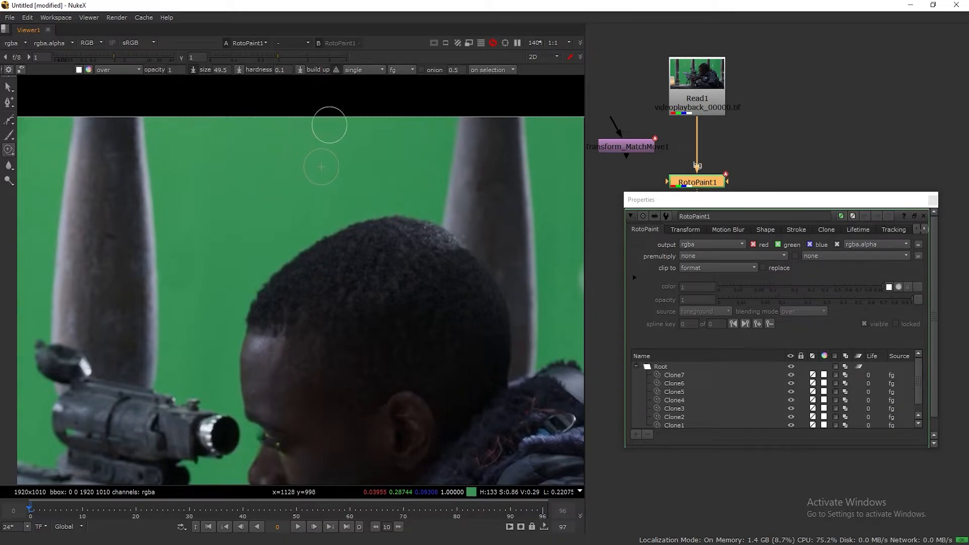
left_click(303, 167)
- Clone out the marker between the third and fourth balusters with brush size 35 and hardness 0.01
middle_click_drag(388, 223, 346, 200)
middle_click_drag(301, 145, 174, 117)
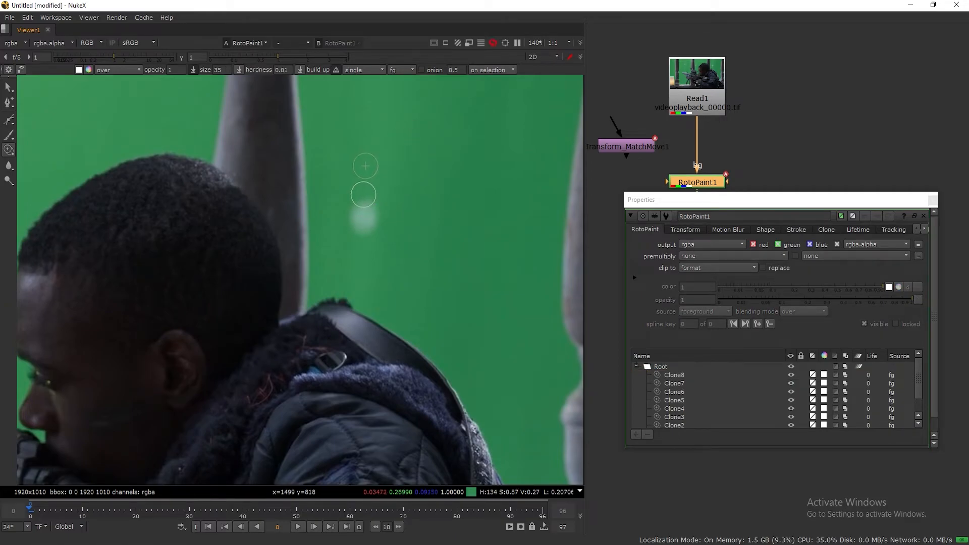
left_click(363, 209)
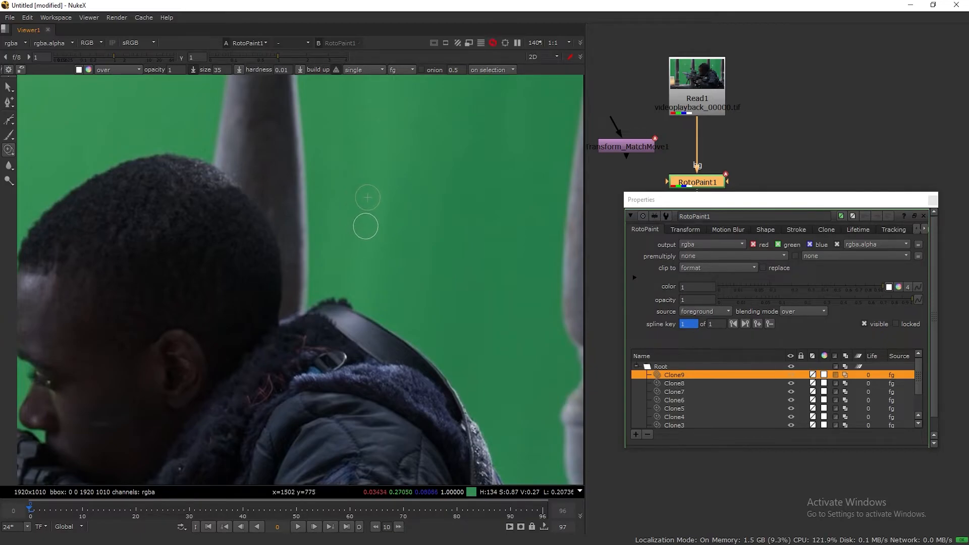
left_click_drag(375, 218, 367, 233)
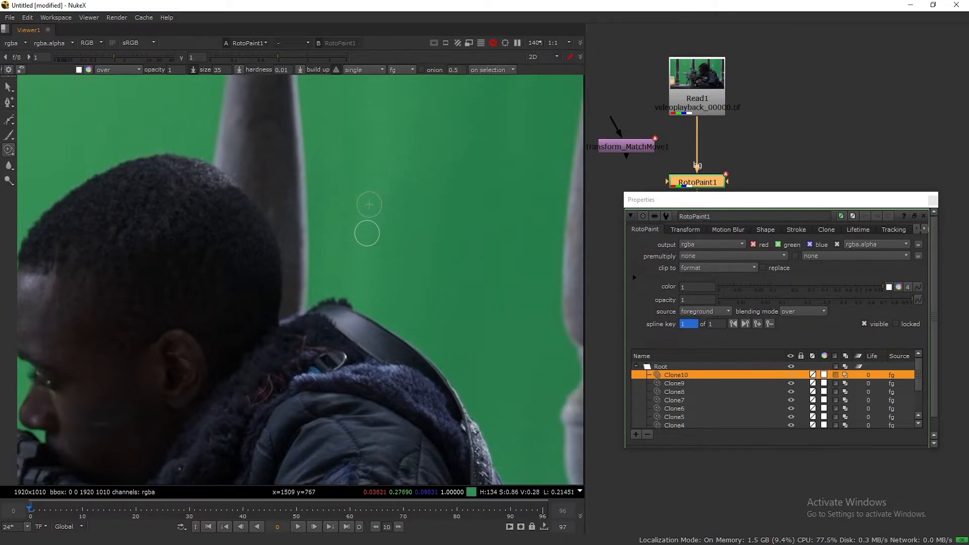
left_click(409, 309)
- Select all eleven clone strokes in RotoPaint1 and set their lifetime type to all frames
left_click_drag(780, 206, 738, 167)
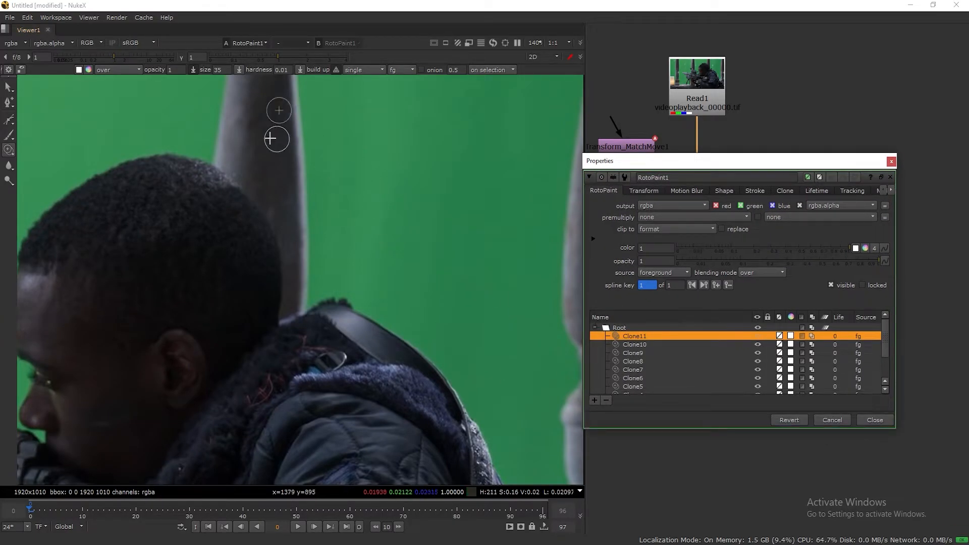
key("f")
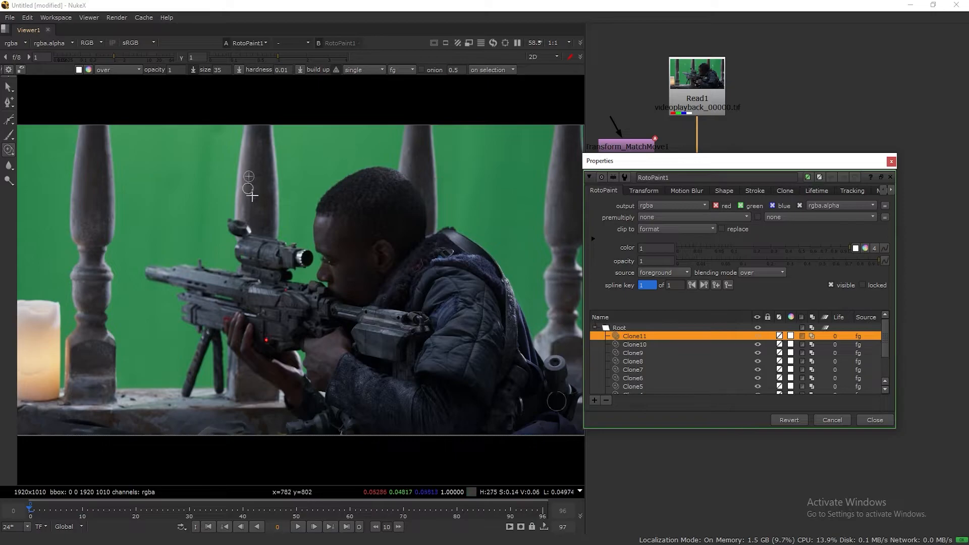
left_click_drag(745, 428, 746, 479)
left_click(656, 421, "shift")
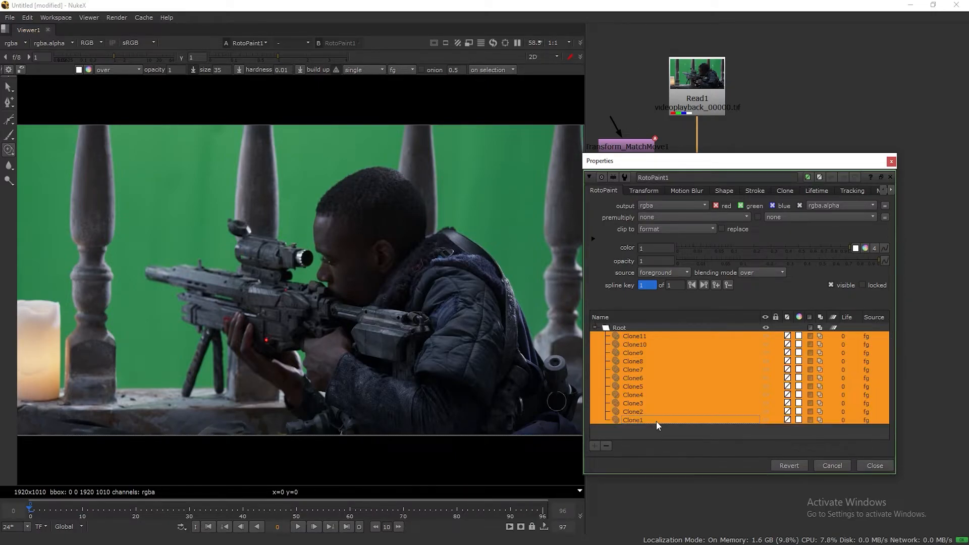
left_click(807, 190)
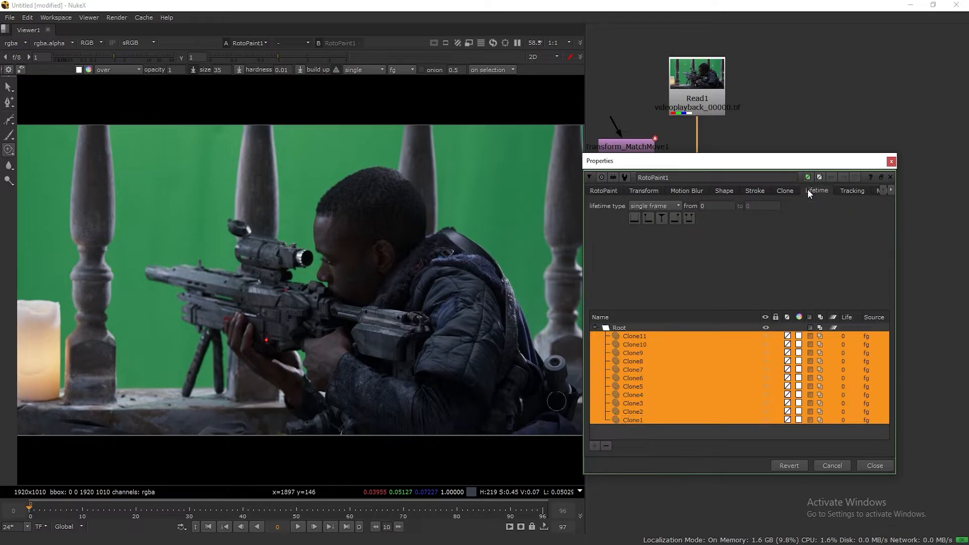
left_click(660, 204)
left_click(656, 187)
left_click(604, 191)
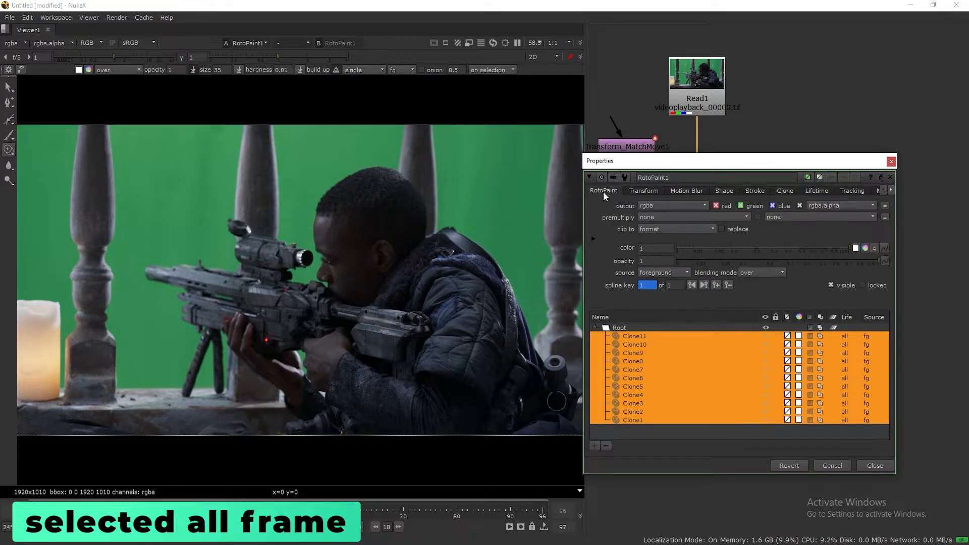
- Close the RotoPaint1 properties and move the RotoPaint1 node to the right of the Read1 and Viewer1 column
left_click_drag(759, 164, 472, 176)
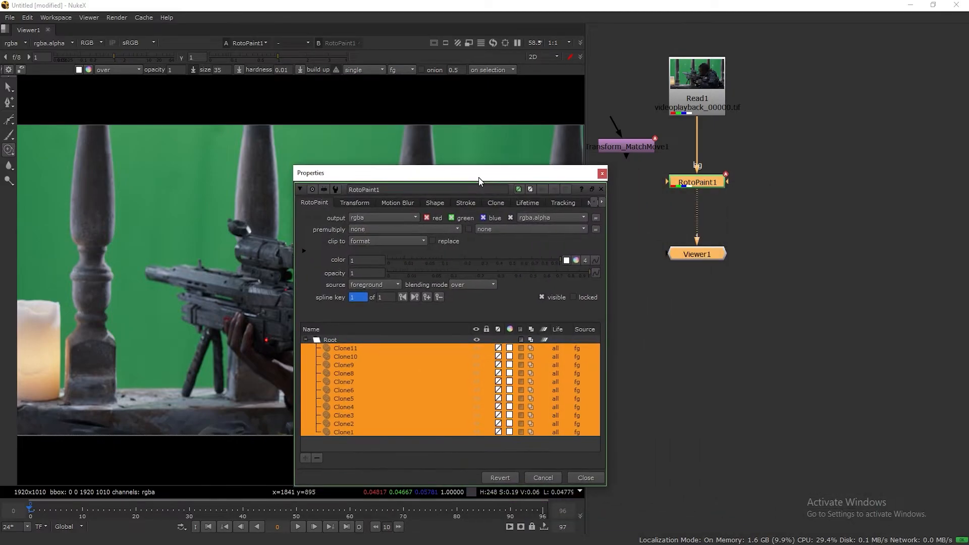
left_click(602, 174)
left_click_drag(719, 183, 823, 182)
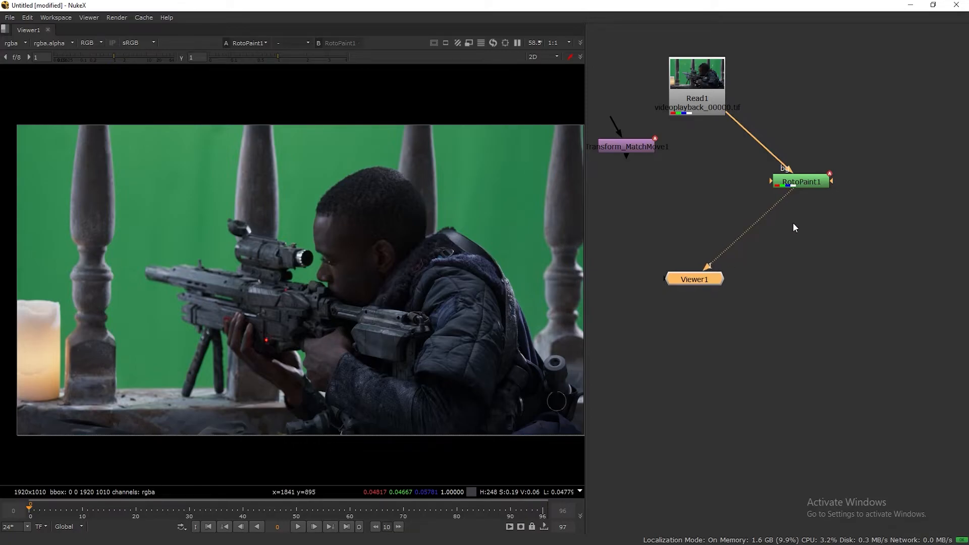
middle_click_drag(792, 225, 778, 247)
left_click_drag(790, 202, 795, 181)
- Add a Merge node set to over, place it below RotoPaint1 and take its A input from RotoPaint1
key("m")
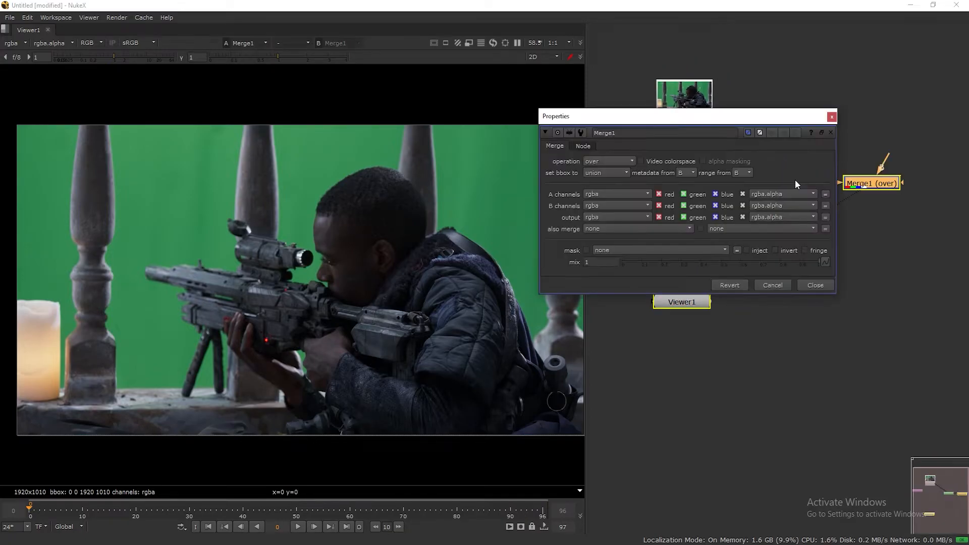
left_click(831, 117)
left_click_drag(878, 184, 791, 233)
left_click(757, 201)
- Insert a Dot between Read1 and RotoPaint1 as a right-angle corner and align Merge1 under RotoPaint1
left_click_drag(746, 152, 794, 111, "ctrl")
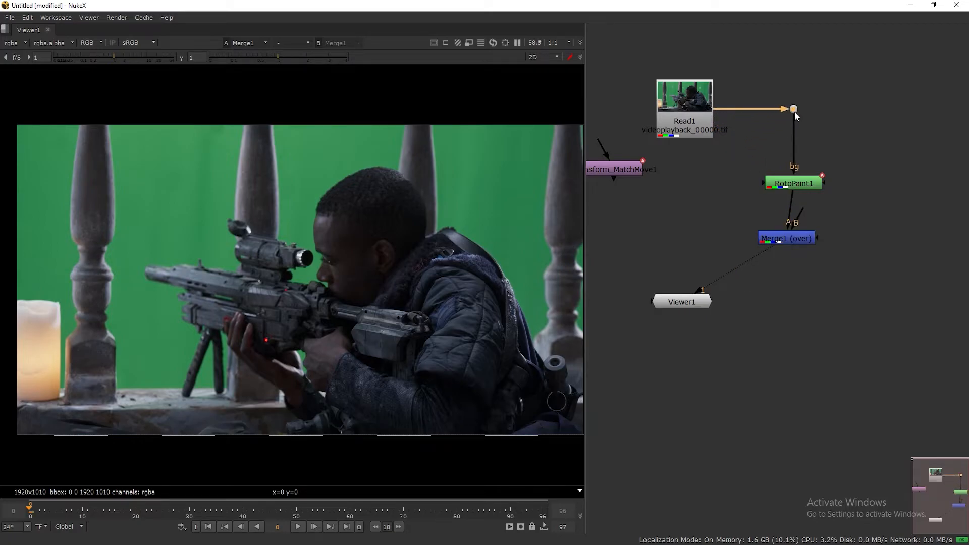
left_click_drag(790, 236, 797, 236)
left_click_drag(693, 302, 693, 310)
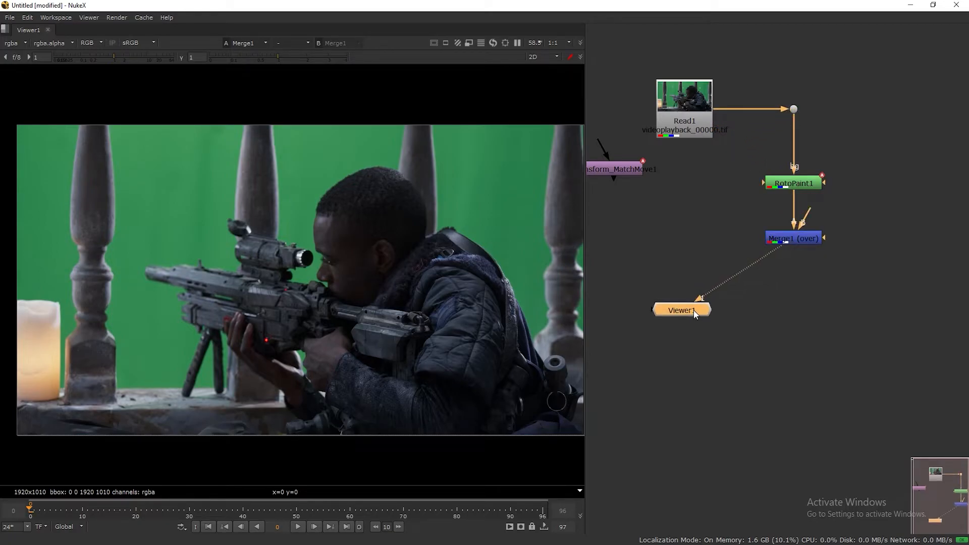
- View the original Read1 footage and add an unconnected Roto node for masking the markers
middle_click_drag(841, 260, 846, 270)
left_click(694, 124)
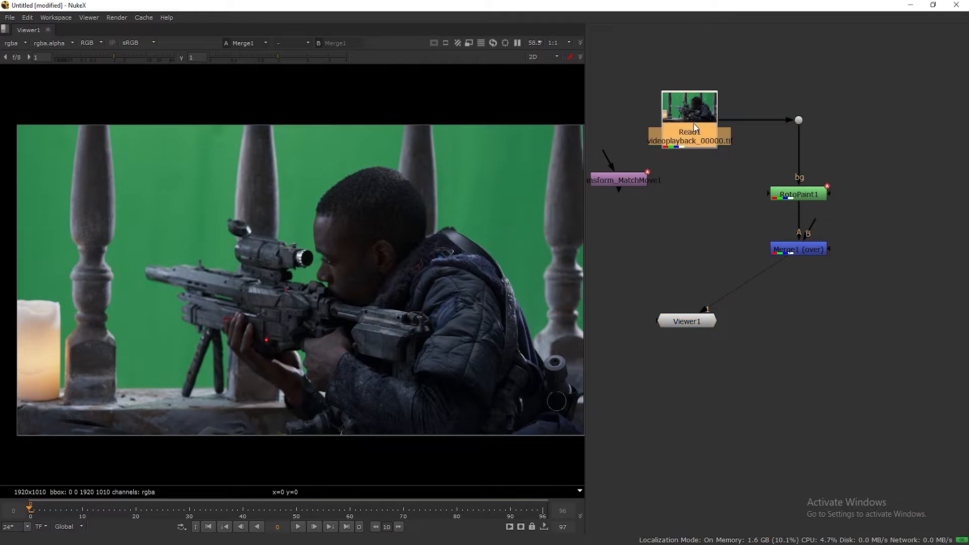
key("1")
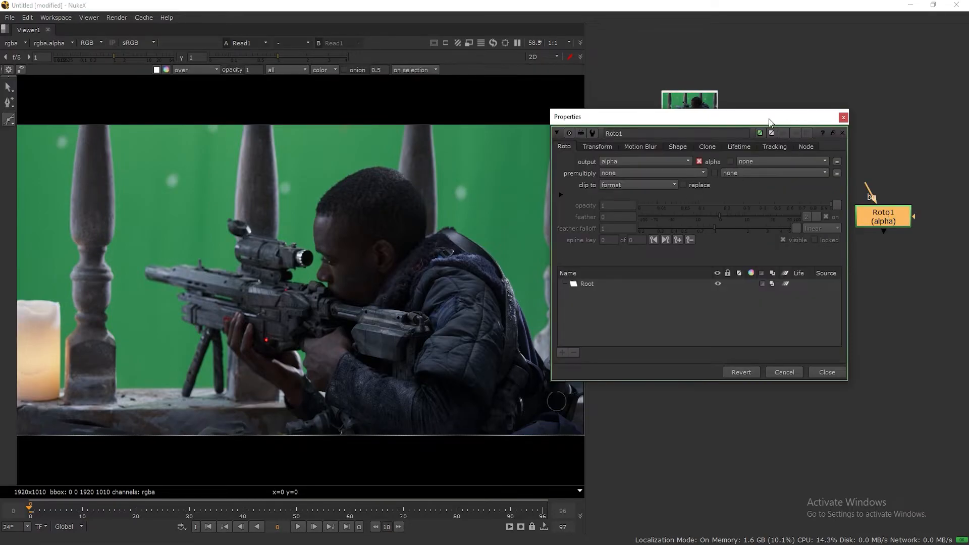
left_click_drag(771, 125, 809, 138)
- Draw an ellipse around the marker left of the first baluster and feather its edge outward
scroll(197, 162, "up", 5)
middle_click_drag(205, 160, 227, 162)
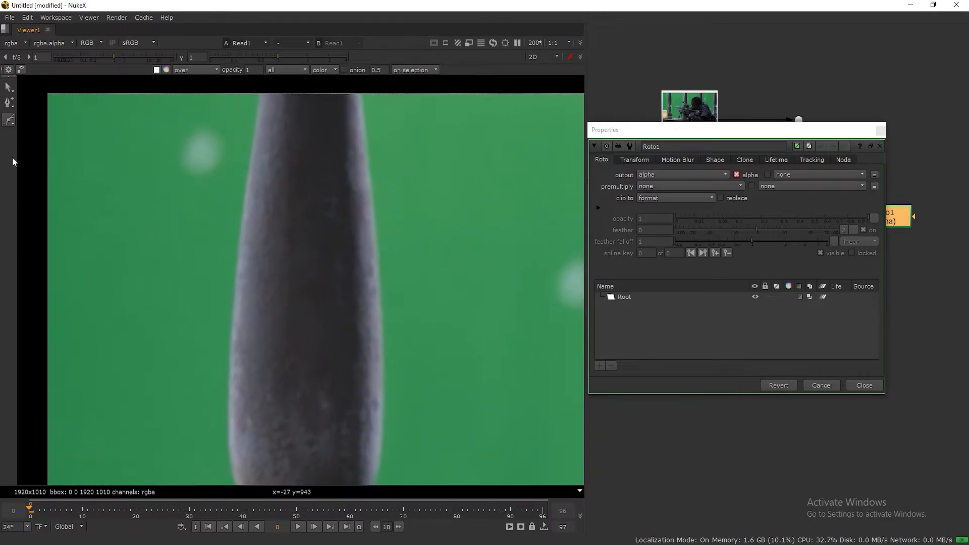
right_click(7, 120)
left_click(30, 154)
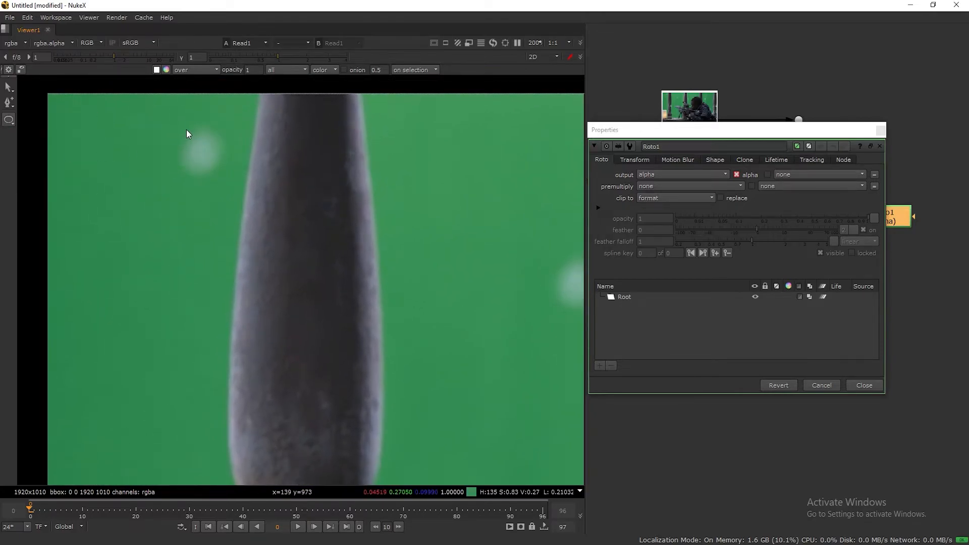
left_click_drag(168, 116, 228, 170)
key("q")
left_click_drag(126, 87, 250, 200)
left_click_drag(247, 152, 258, 159)
left_click(228, 217)
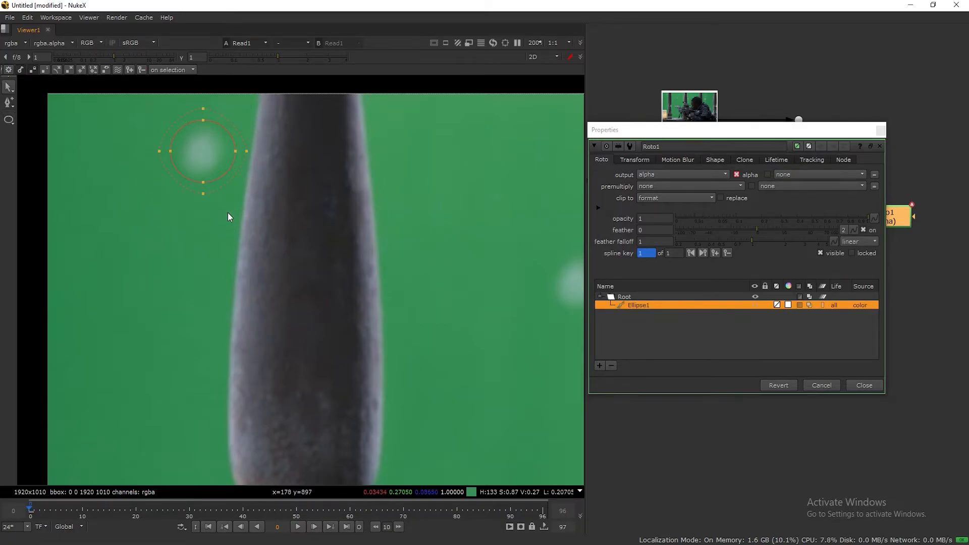
- Select the whole first ellipse, resize it slightly and recentre it on its marker
key("ctrl+a")
left_click_drag(250, 107, 254, 105)
left_click_drag(204, 202, 205, 216)
left_click_drag(204, 152, 201, 153)
- Draw feathered ellipses around the two markers between the first and second balusters, including the one at the top edge
middle_click_drag(399, 249, 300, 211)
scroll(373, 245, "down", 1)
left_click(9, 120)
left_click_drag(331, 189, 410, 268)
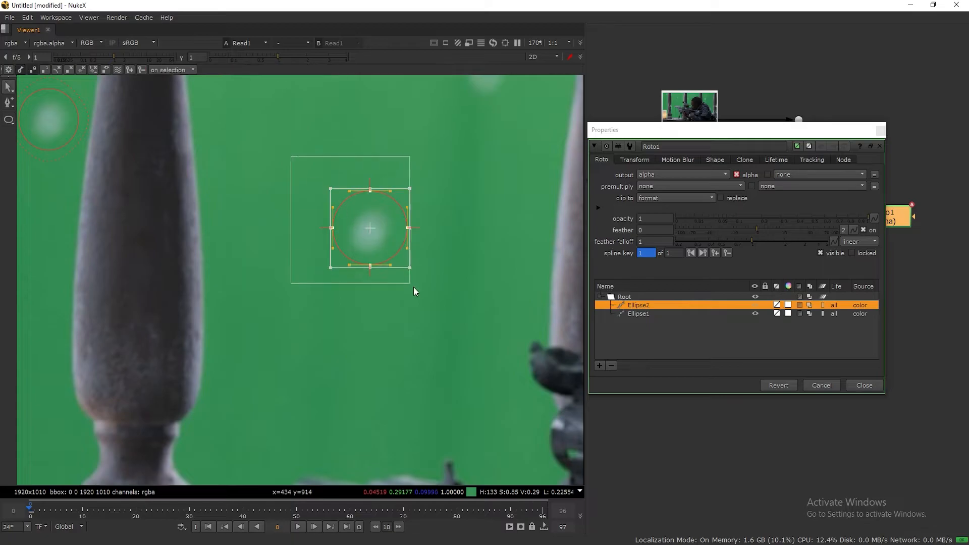
middle_click_drag(435, 233, 393, 309)
left_click_drag(408, 124, 480, 183)
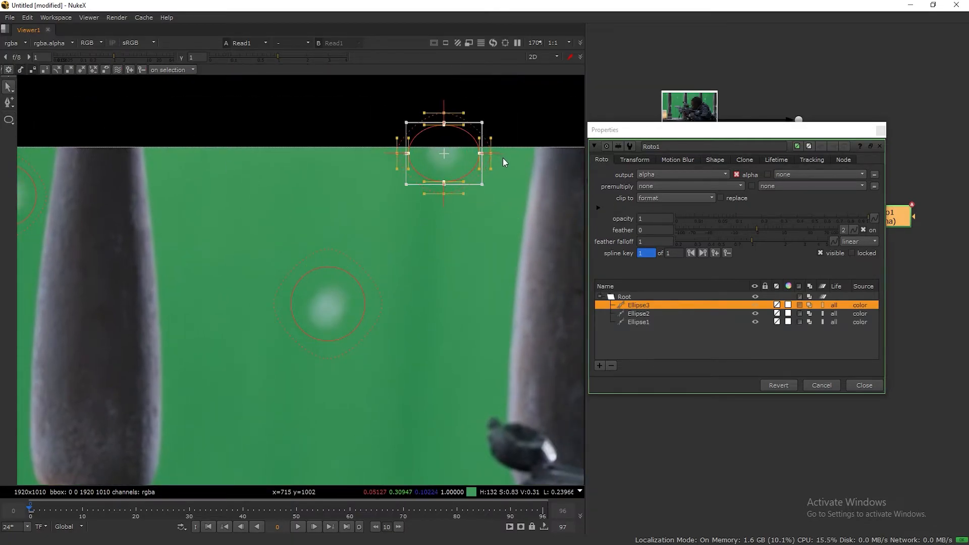
key("e")
- Draw a narrow ellipse around the marker right of the second baluster, feathered outward except on the side touching the baluster
middle_click_drag(503, 161, 281, 116)
scroll(345, 169, "down", 1)
middle_click_drag(393, 193, 327, 154)
left_click(7, 120)
scroll(355, 179, "up", 1)
left_click_drag(366, 166, 323, 223)
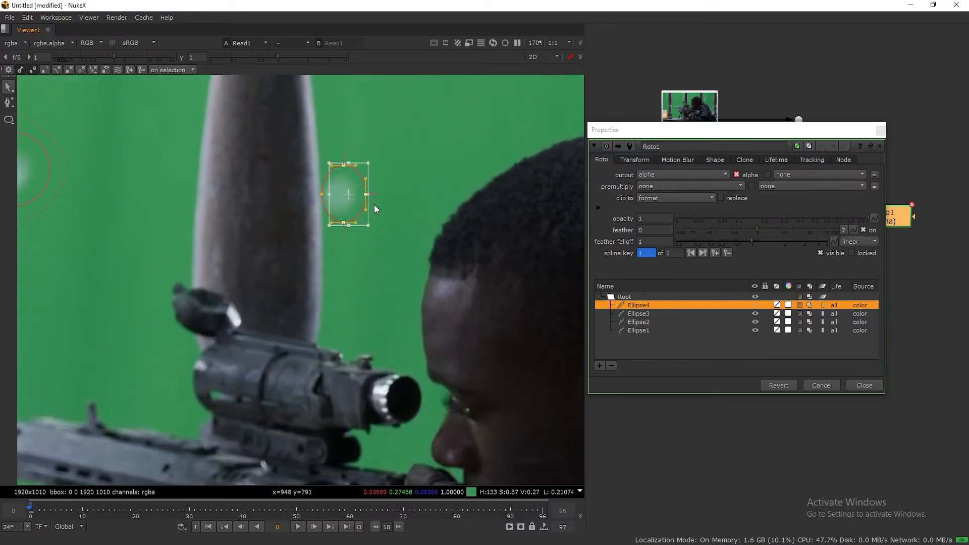
left_click_drag(394, 197, 393, 197)
left_click(336, 200)
left_click(322, 194)
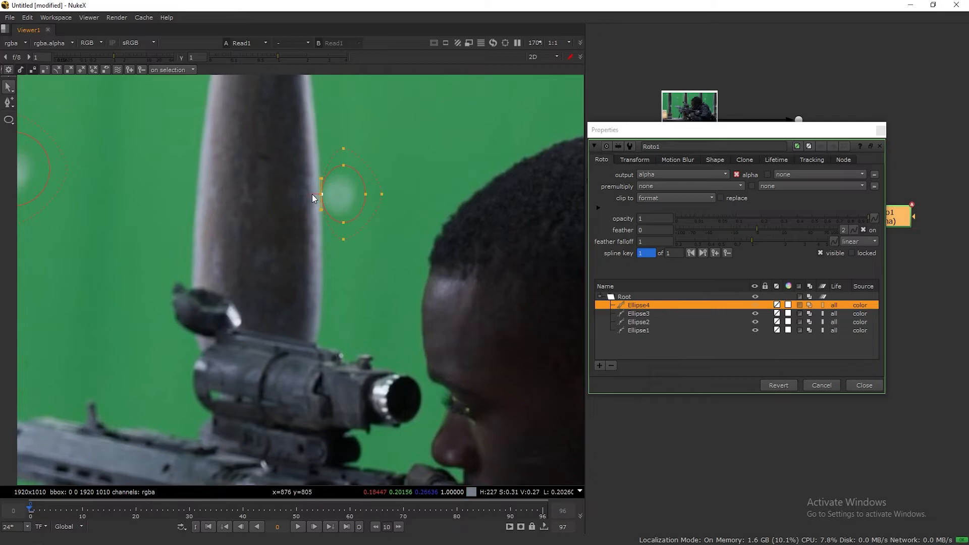
- Draw feathered ellipses around the top-edge marker above the man's head and the marker right of the third baluster
scroll(311, 193, "down", 2)
middle_click_drag(510, 120, 409, 223)
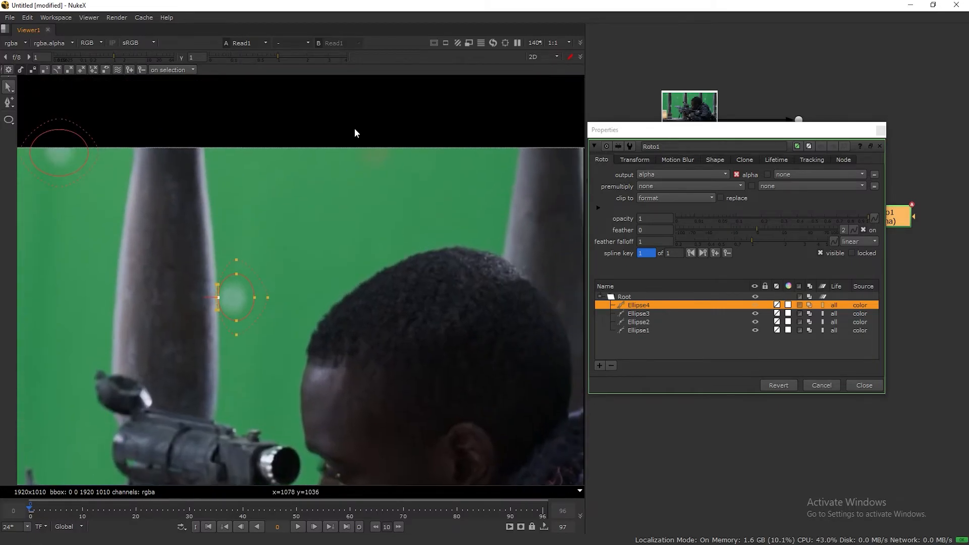
left_click(9, 120)
left_click_drag(343, 126, 404, 179)
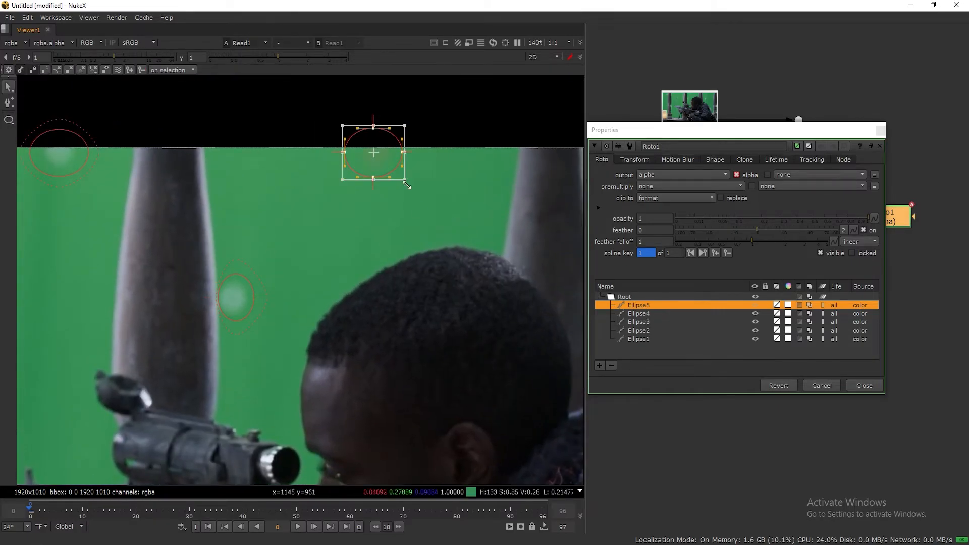
scroll(443, 216, "down", 2)
middle_click_drag(443, 216, 192, 120)
left_click(9, 120)
left_click_drag(322, 158, 372, 206)
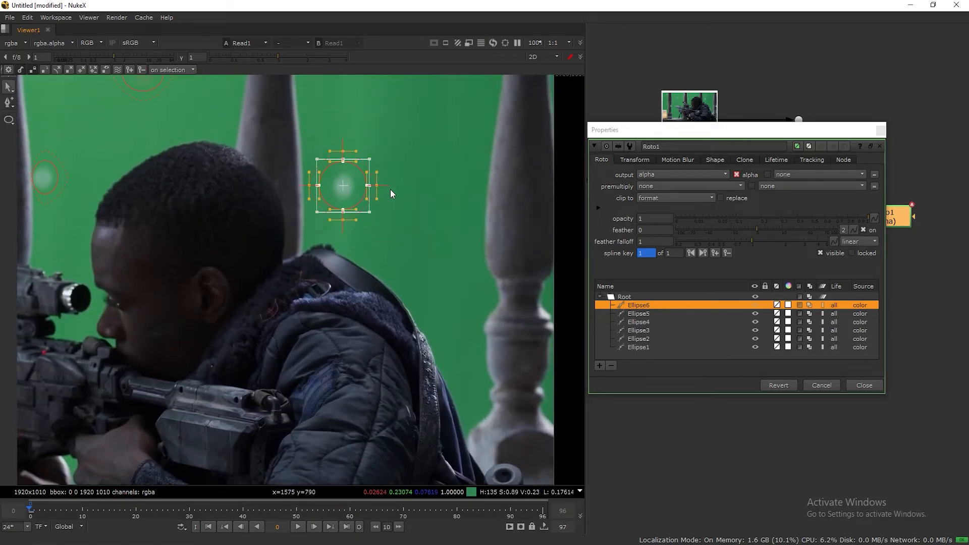
scroll(392, 192, "down", 3)
scroll(389, 205, "up", 2)
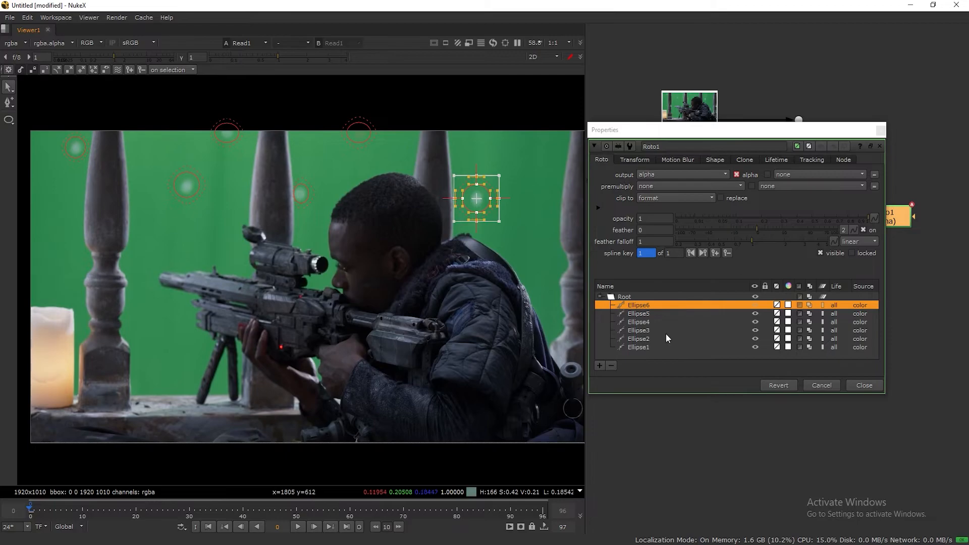
- Close the Roto1 properties and show Merge1 in the viewer
left_click(880, 131)
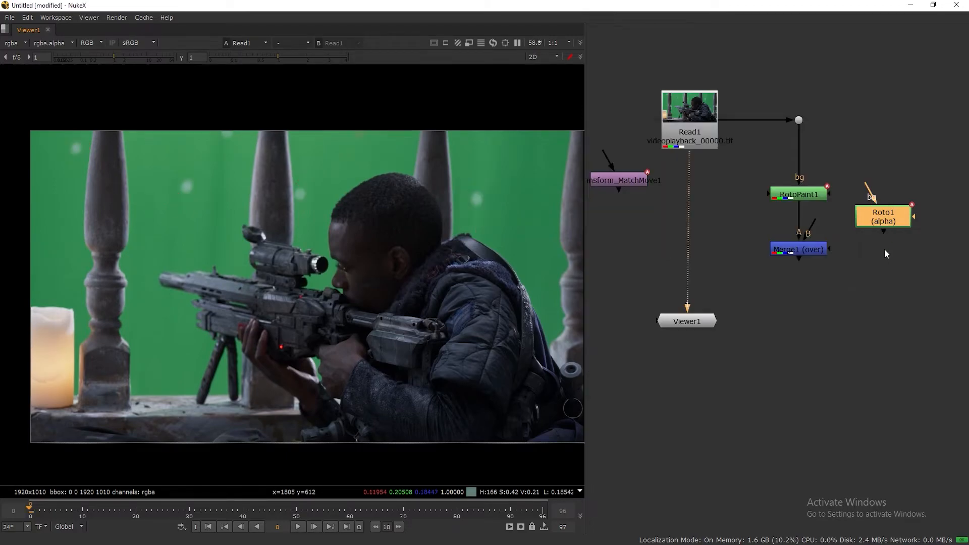
left_click(883, 247)
left_click(804, 251)
key("1")
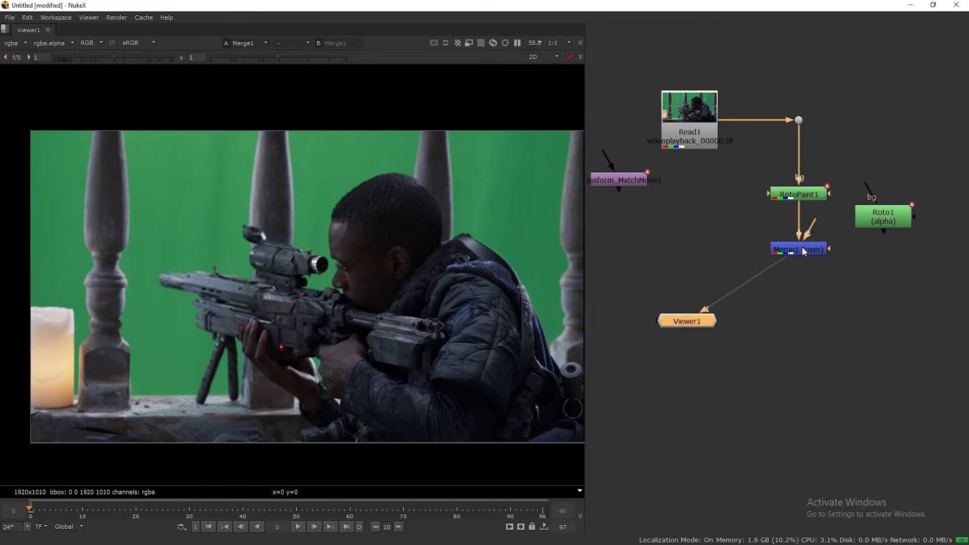
- Connect Merge1's mask input to Roto1 and move both nodes lower, aligned side by side
left_click_drag(828, 249, 886, 254)
left_click_drag(731, 218, 889, 270)
left_click(852, 185)
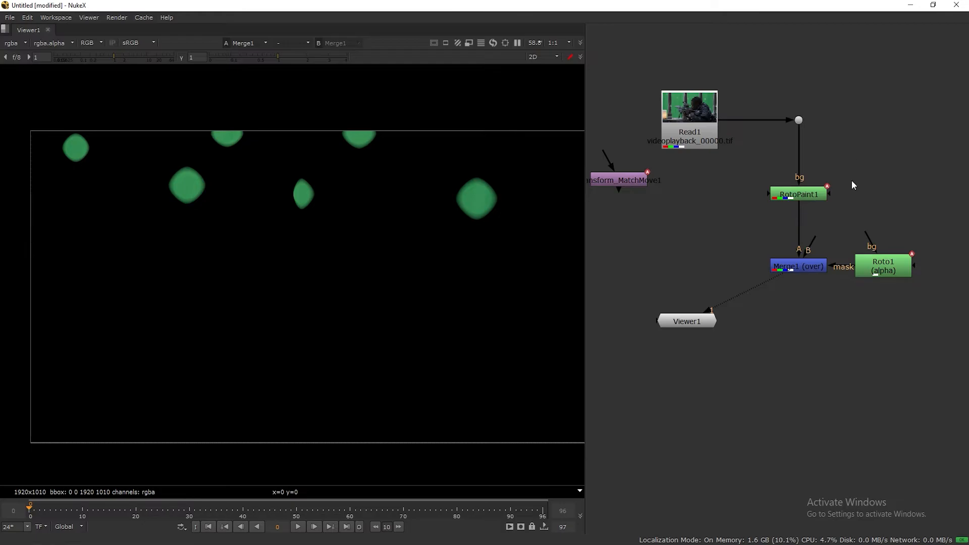
- Add a second Merge node below Read1, with Merge1 as its A input and the original Read1 plate as B
left_click_drag(709, 323, 709, 360)
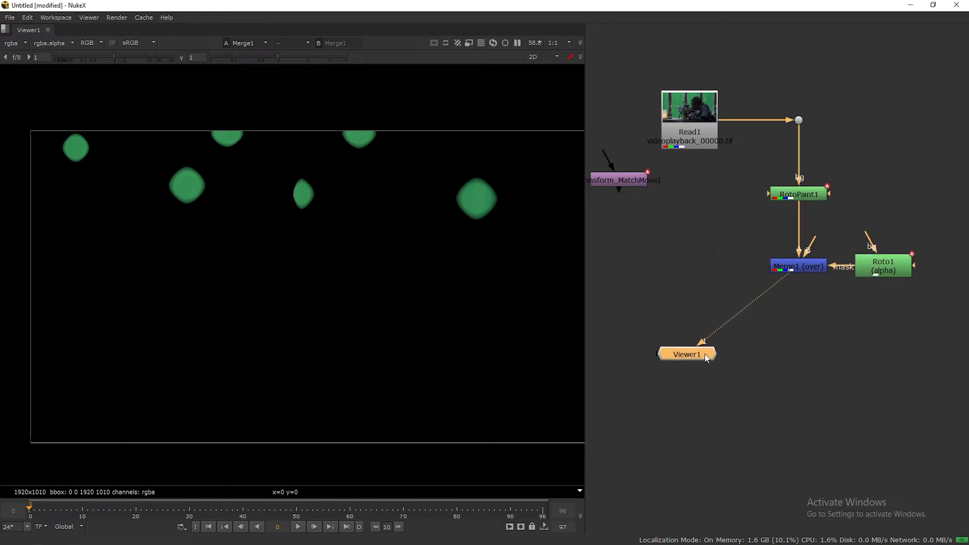
left_click(683, 268)
key("m")
left_click(640, 217)
left_click_drag(679, 265, 680, 269)
left_click_drag(809, 265, 809, 266)
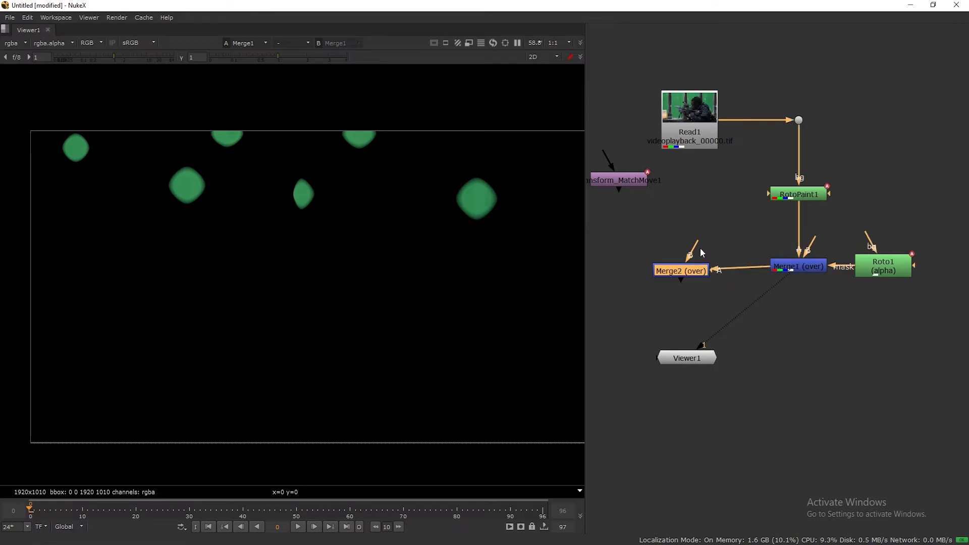
left_click_drag(686, 127, 686, 127)
left_click_drag(691, 275, 700, 276)
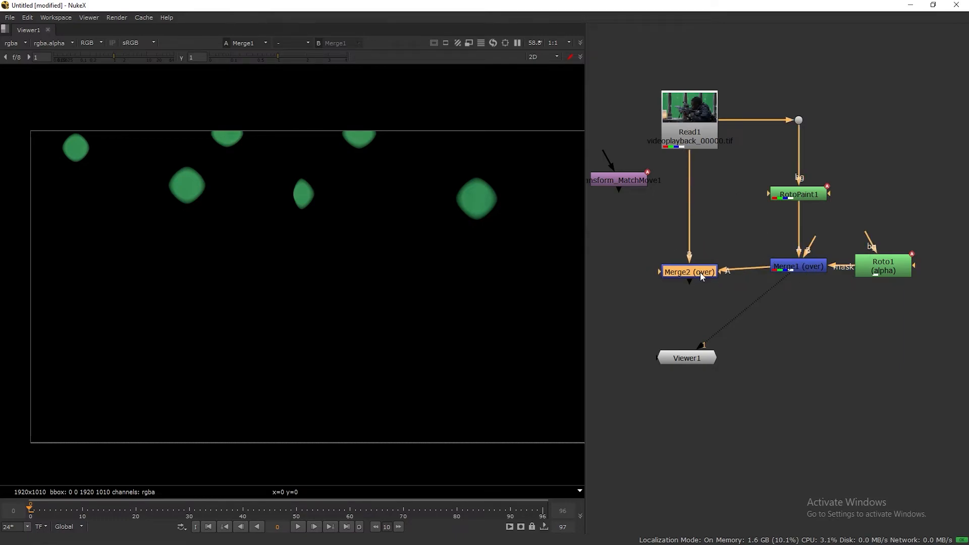
- Insert Transform_MatchMove1 between Merge1 and Merge2, spacing the surrounding nodes to fit, and show Merge2 in the viewer
left_click(629, 180)
left_click_drag(755, 230, 923, 298)
left_click_drag(885, 259, 883, 243)
left_click_drag(706, 272, 706, 272)
left_click_drag(626, 184, 794, 309)
left_click_drag(690, 273, 693, 308)
left_click_drag(689, 364, 692, 375)
- Raise Read1 and its connection dot, and align the dot and RotoPaint1 vertically above Merge1
left_click_drag(708, 133, 708, 123)
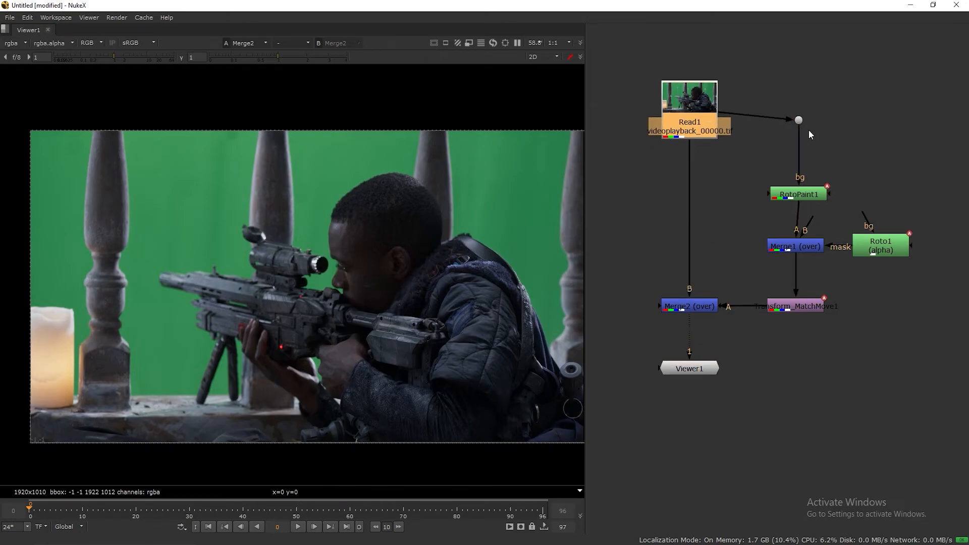
left_click_drag(798, 120, 798, 110)
left_click_drag(800, 196, 798, 196)
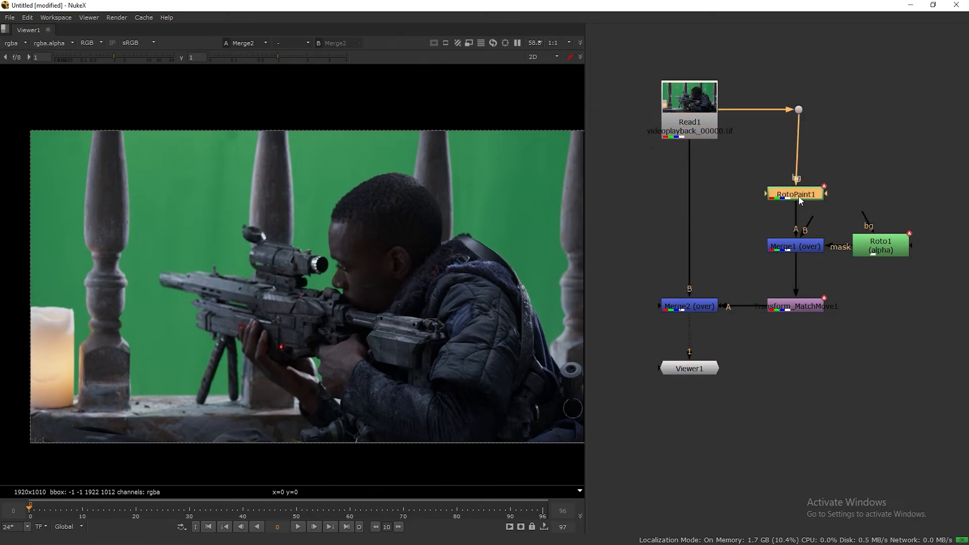
left_click_drag(798, 109, 795, 111)
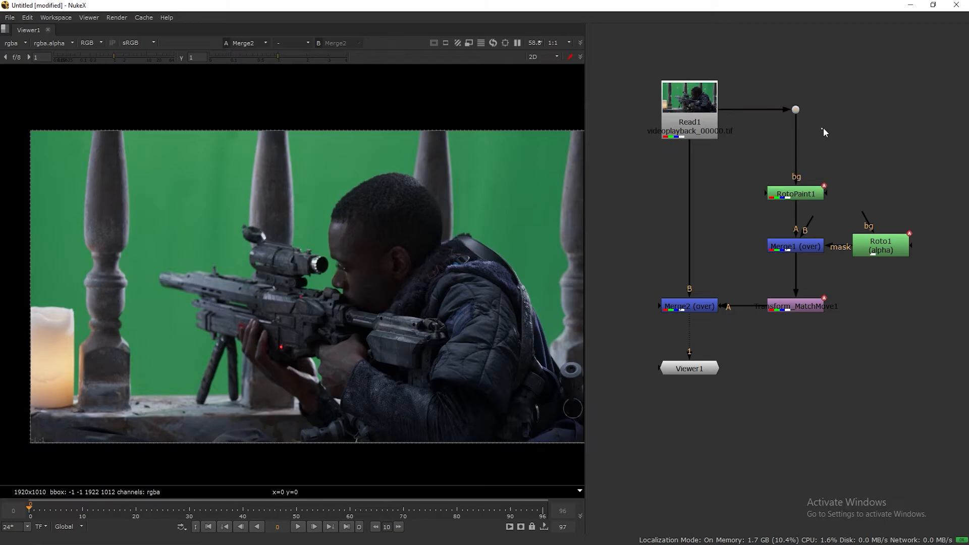
- Insert a FrameHold node held at frame 0 between the dot and RotoPaint1, and move RotoPaint1 slightly lower
key("Tab")
type("f")
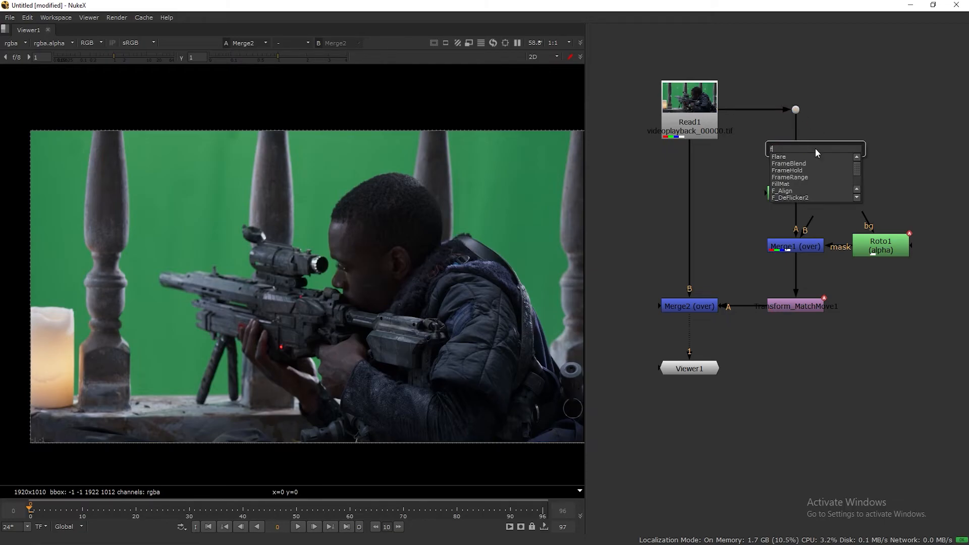
type("rah")
key("Return")
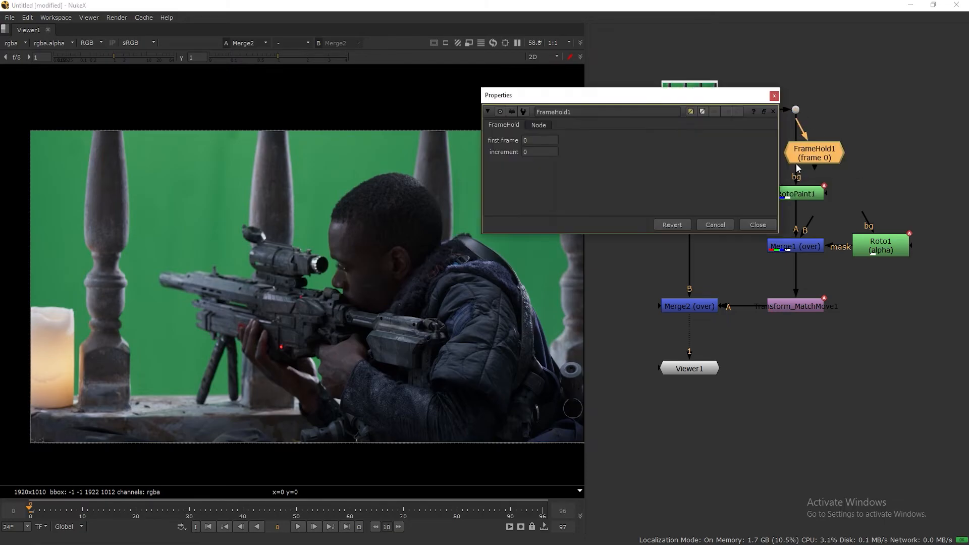
left_click_drag(819, 152, 806, 151)
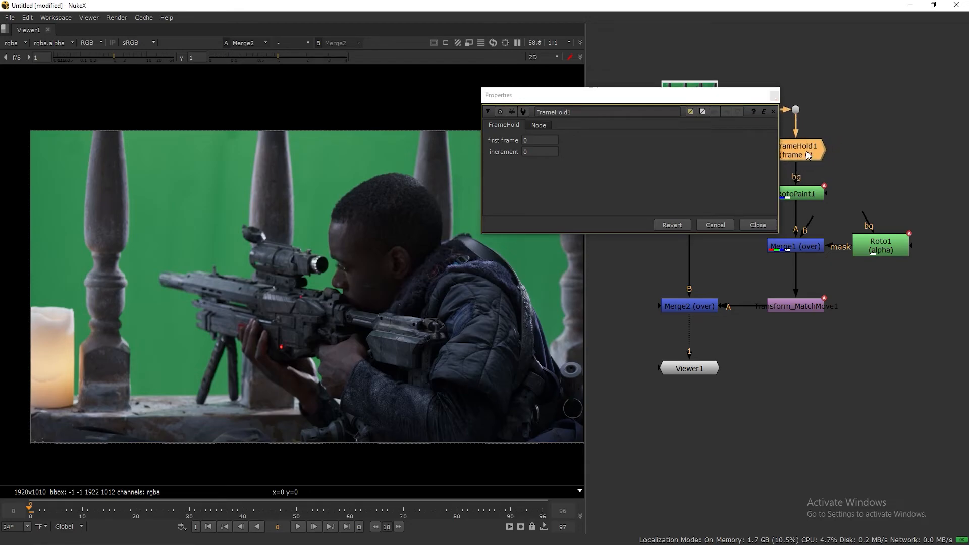
left_click(527, 142)
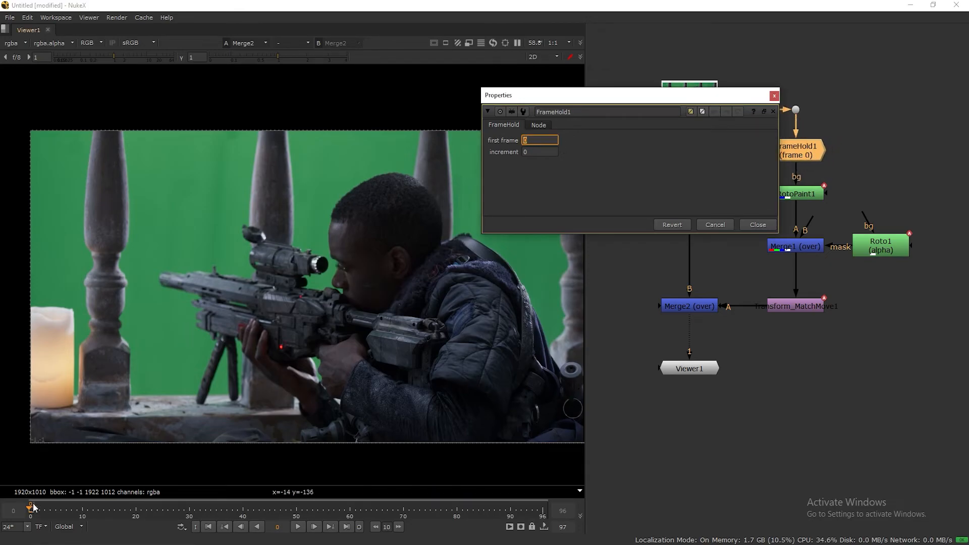
left_click(758, 225)
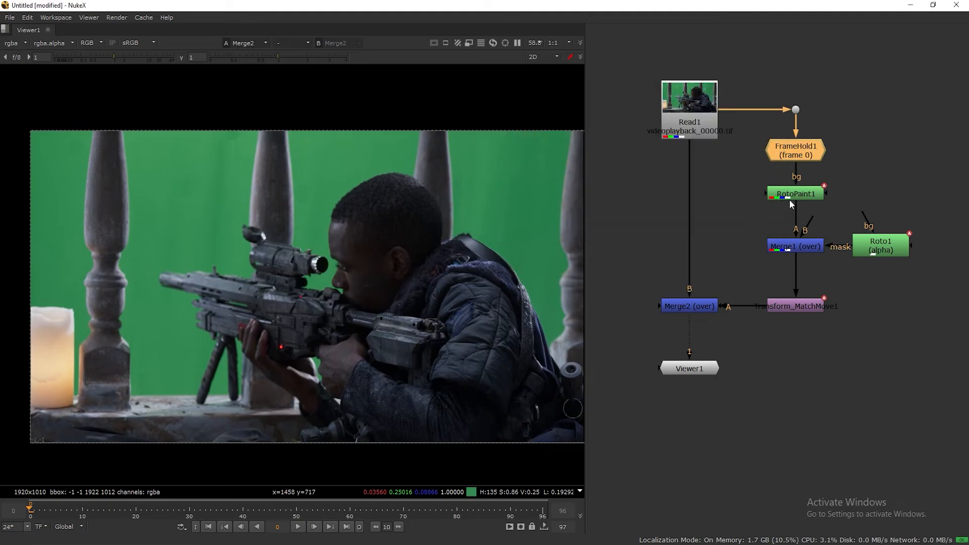
left_click(793, 198)
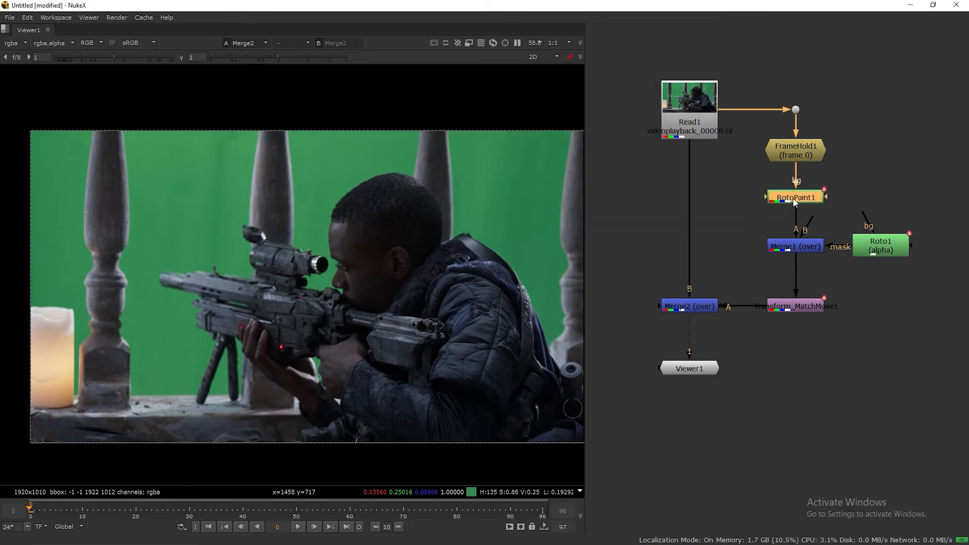
- View the Transform_MatchMove1 patches on their own and switch the viewer back to the Merge2 composite
left_click(800, 306)
key("1")
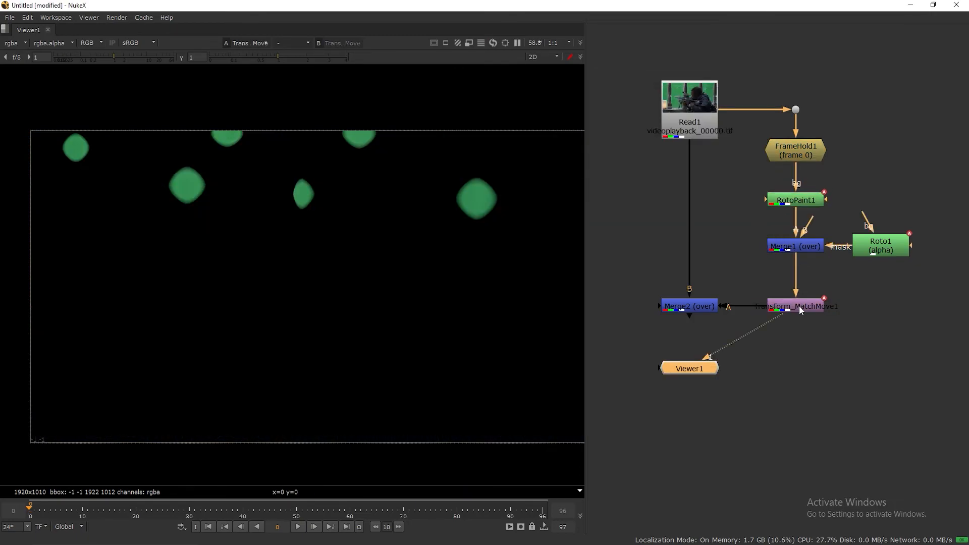
left_click(686, 306)
key("1")
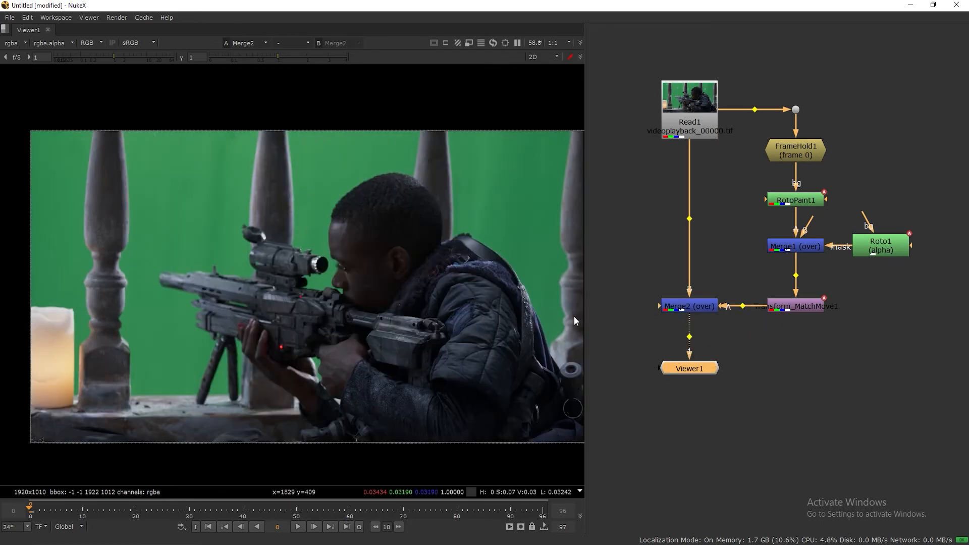
- Play the Merge2 composite through to check the marker cleanup and return to frame 0
middle_click_drag(784, 344, 781, 350)
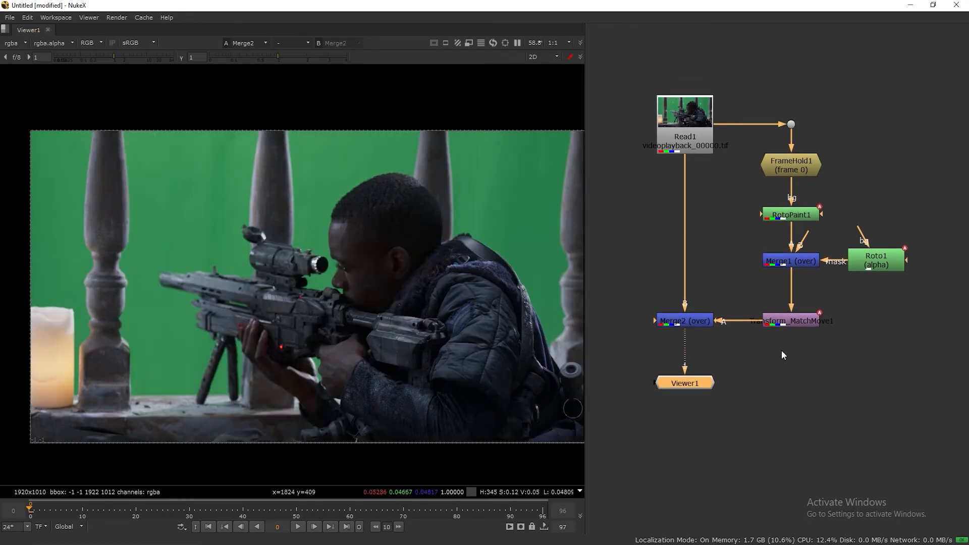
left_click(314, 526)
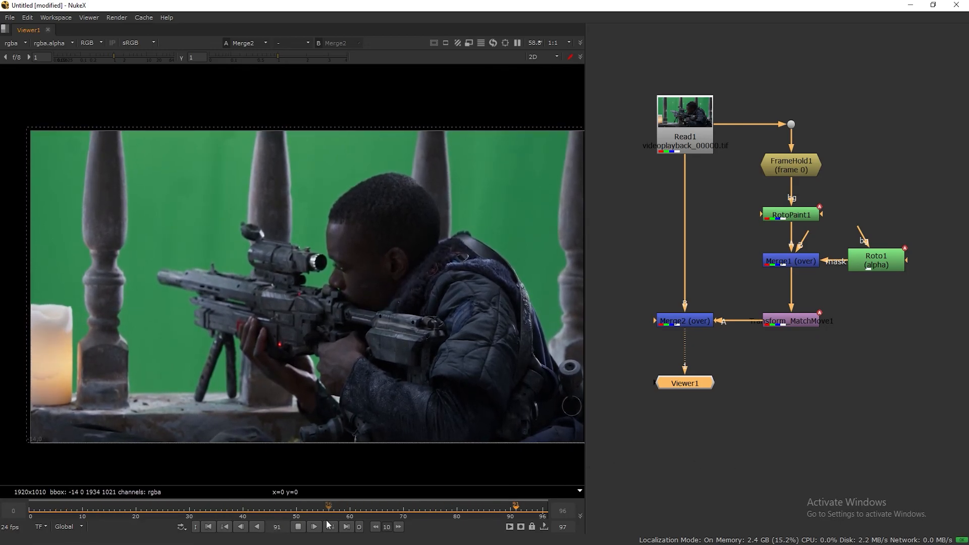
left_click(197, 526)
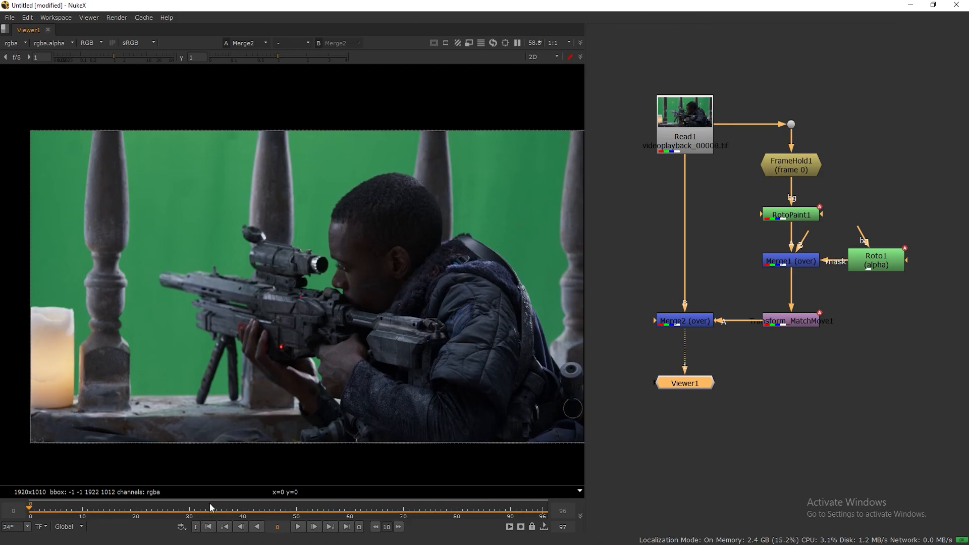